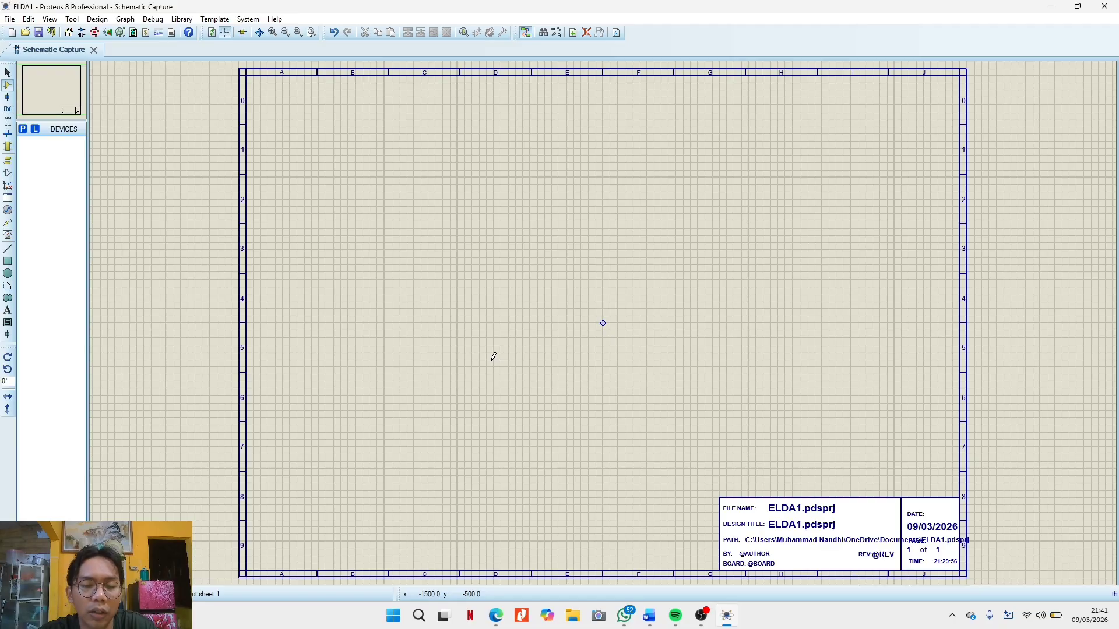
# Search the device library for 2N22 and add the 2N2222 bipolar NPN transistor to the project's devices
pyautogui.click(27, 133)
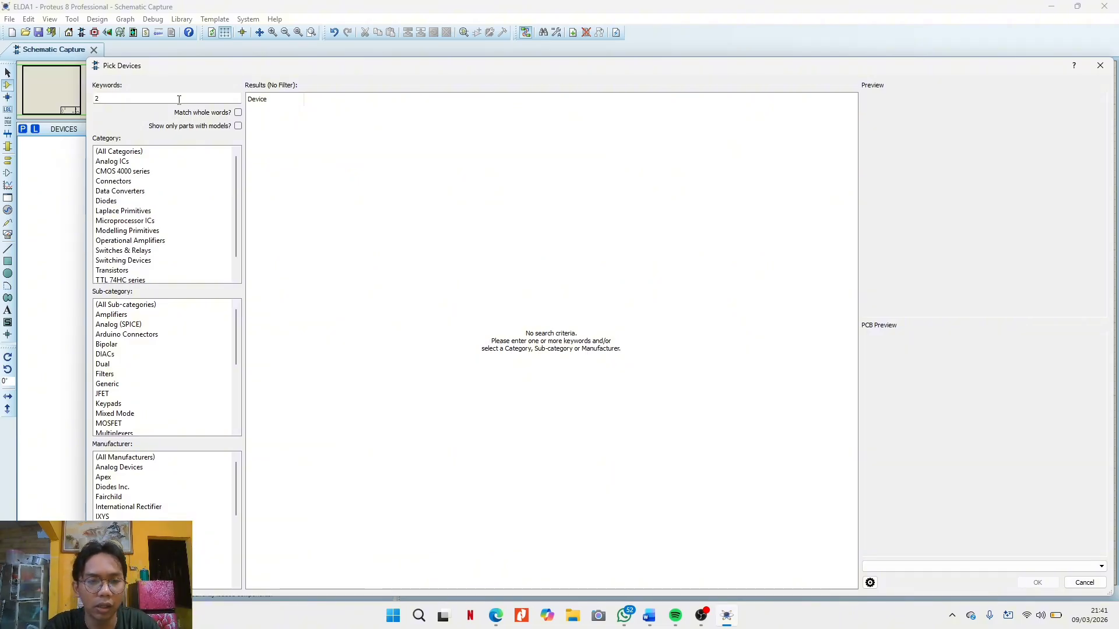
pyautogui.write('2N22')
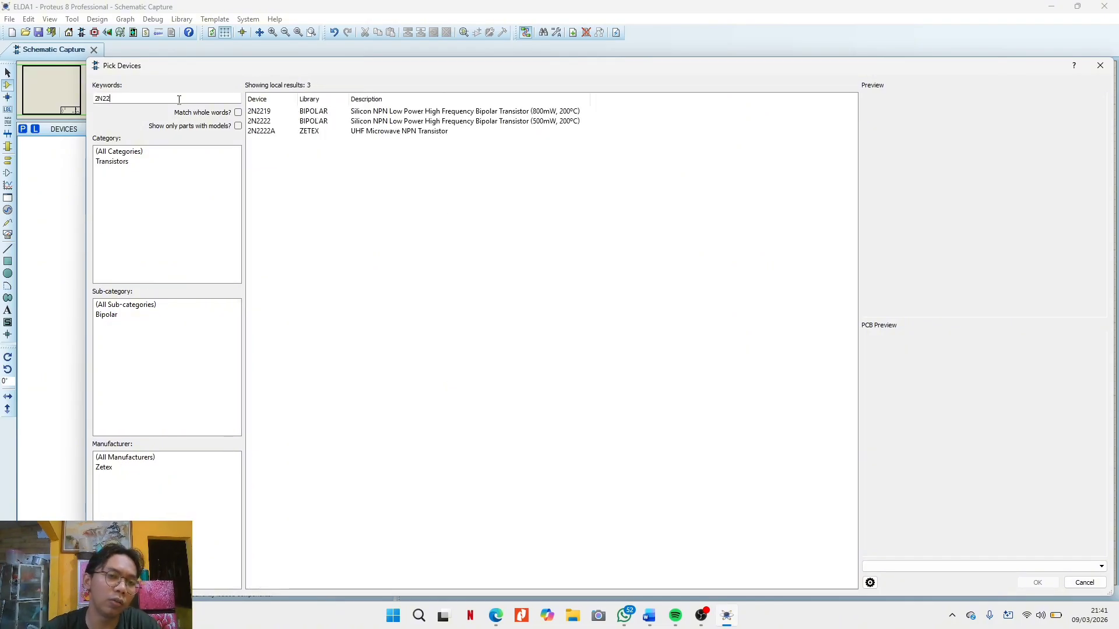
pyautogui.click(356, 123)
pyautogui.click(1038, 583)
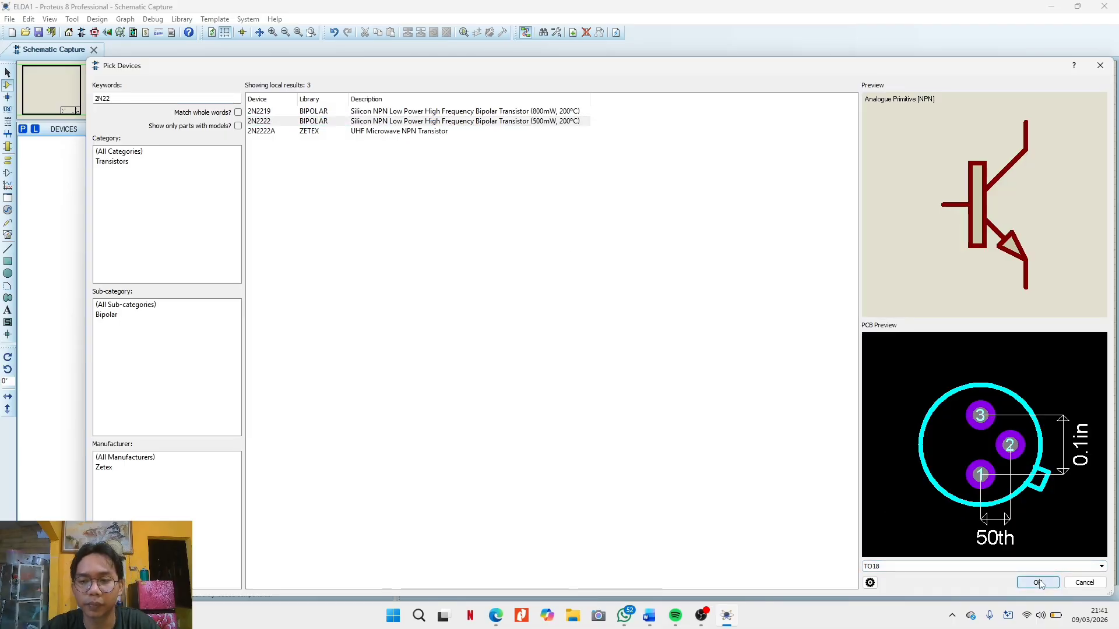
# Search the device library for RES and add the generic RES resistor to the project's devices
pyautogui.click(22, 129)
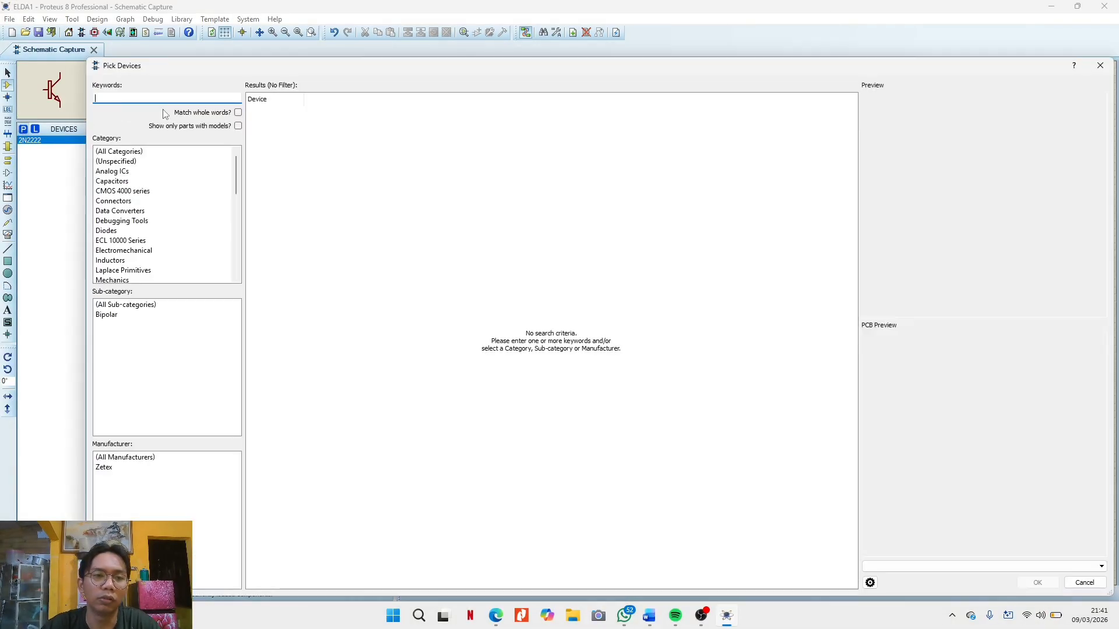
pyautogui.write('RES')
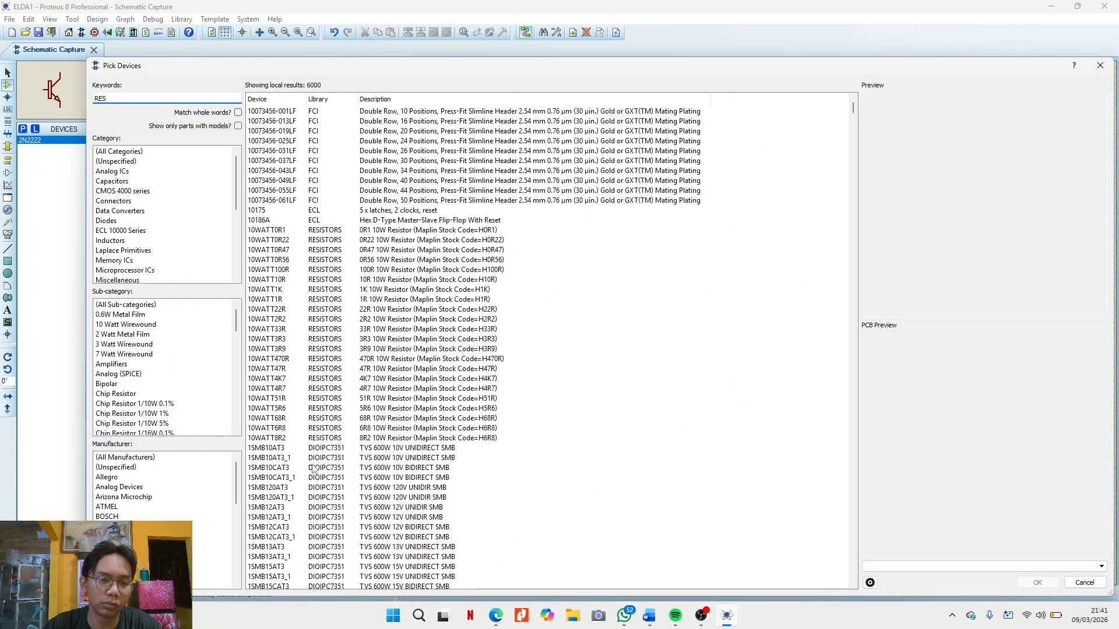
pyautogui.doubleClick(255, 308)
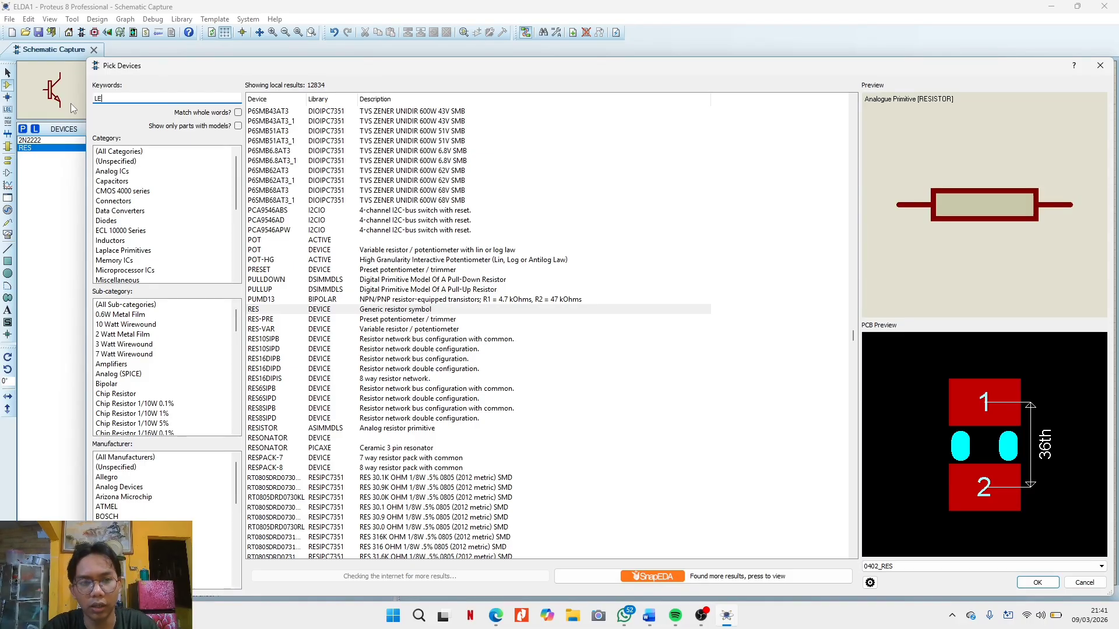
# Search the device library for LED and add the animated LED-PURPLE to the project's devices
pyautogui.write('LED')
pyautogui.click(267, 409)
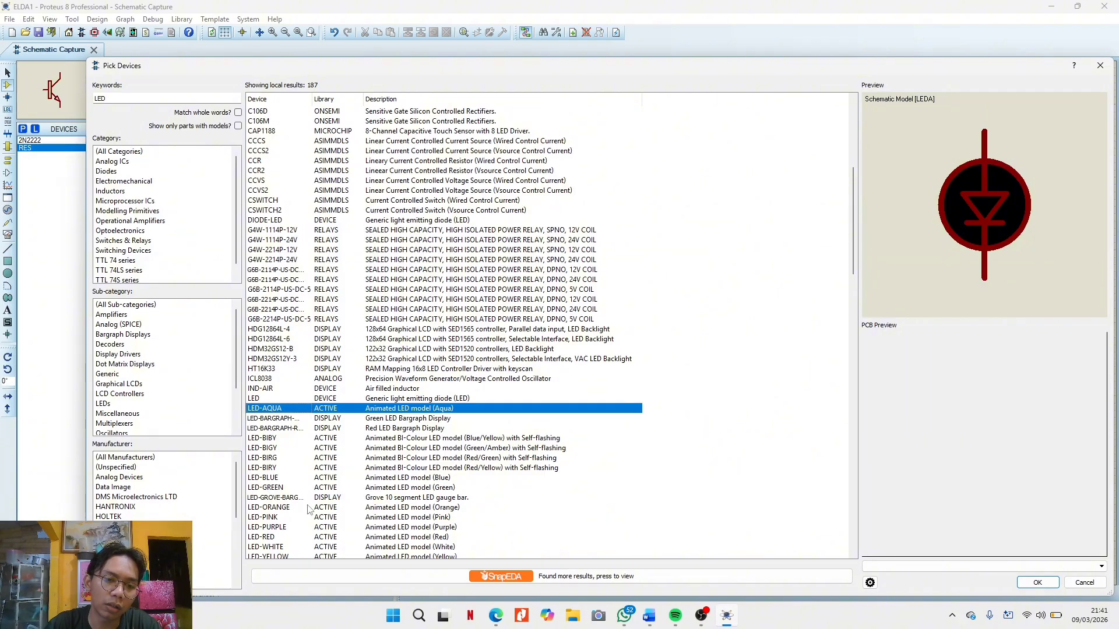
pyautogui.doubleClick(274, 528)
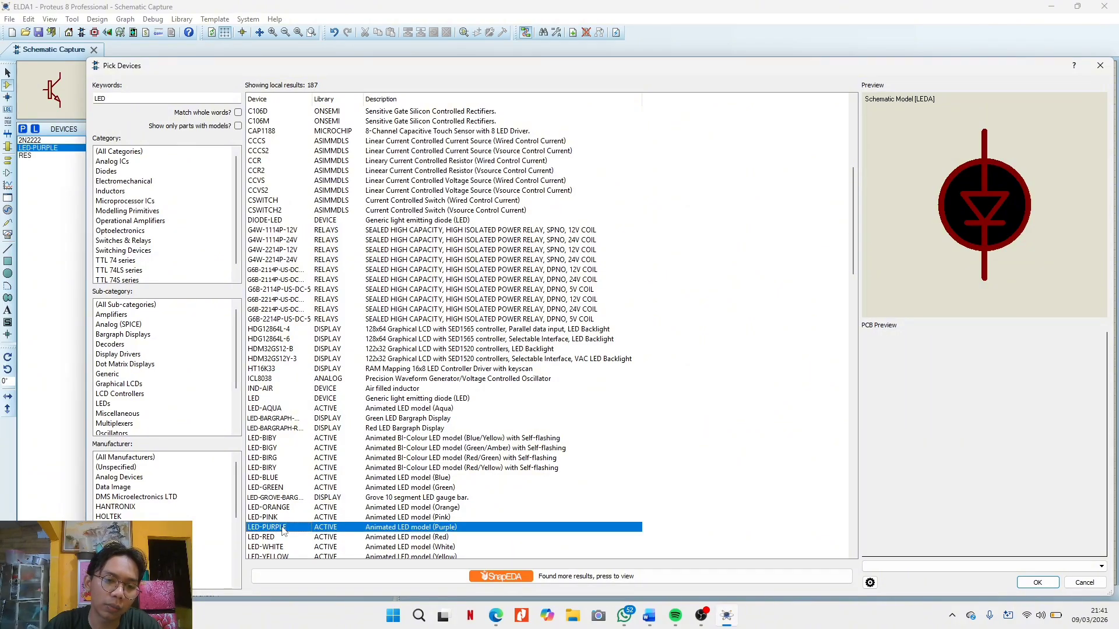
# Search the device library for MOTOR and add the simple DC MOTOR from the MOTORS library
pyautogui.doubleClick(119, 99)
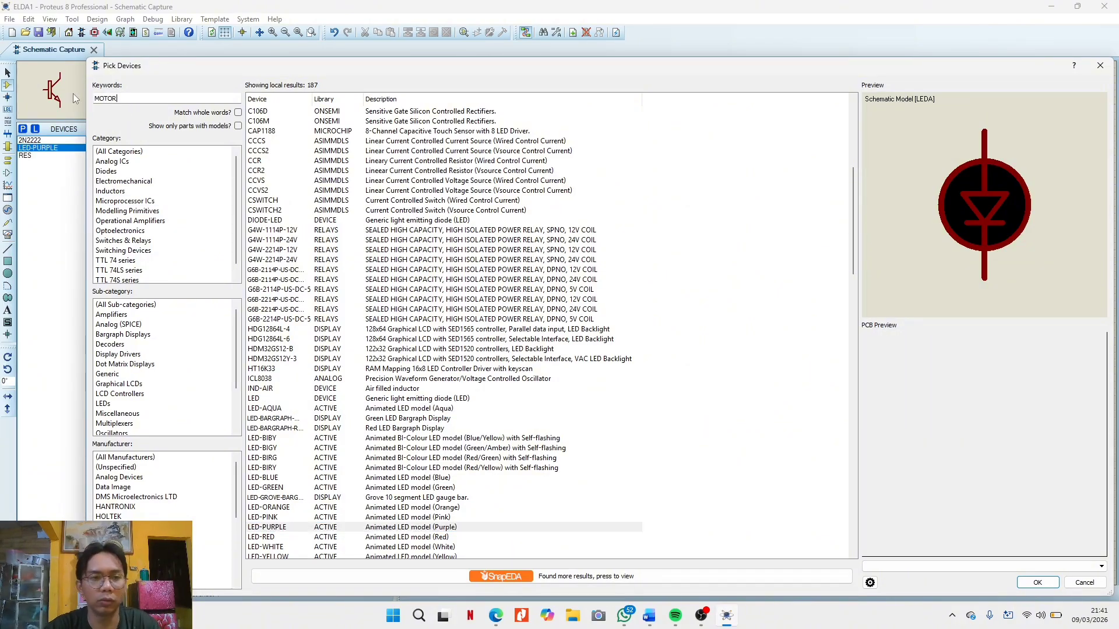
pyautogui.write('MOTOR')
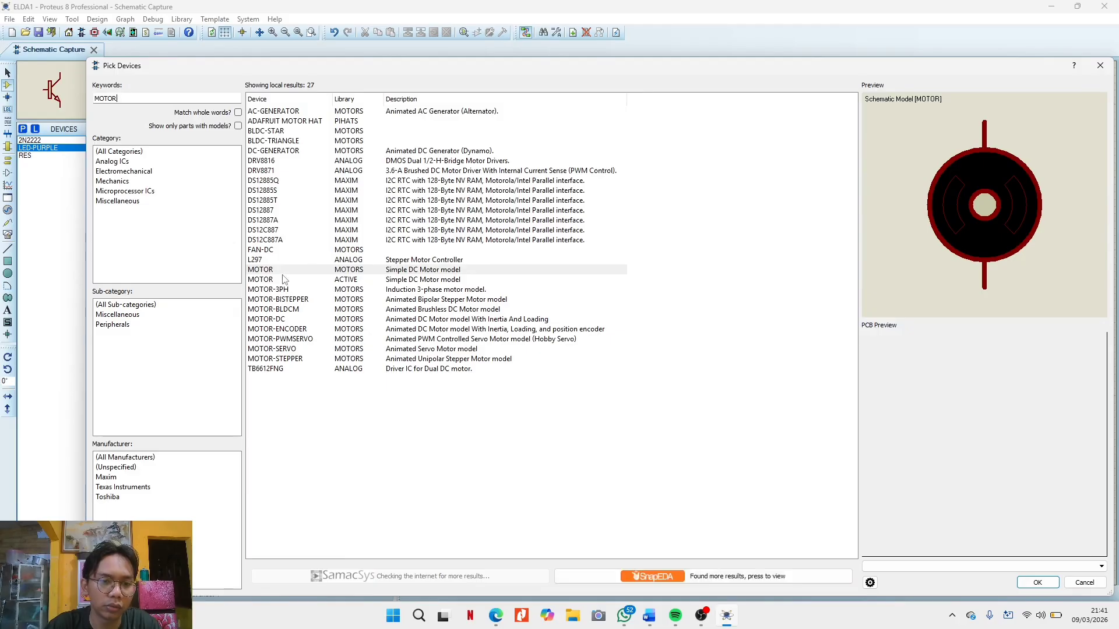
pyautogui.doubleClick(283, 272)
# Search the device library for SWITCH, add the interactive SPST SWITCH, and close the device picker
pyautogui.doubleClick(96, 99)
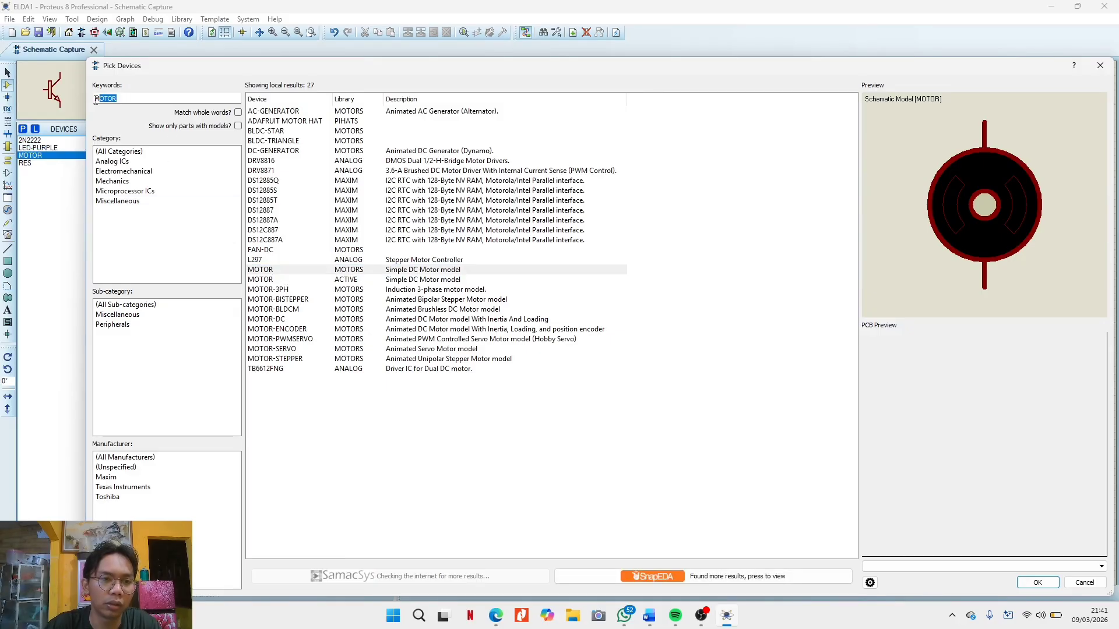
pyautogui.write('SWI')
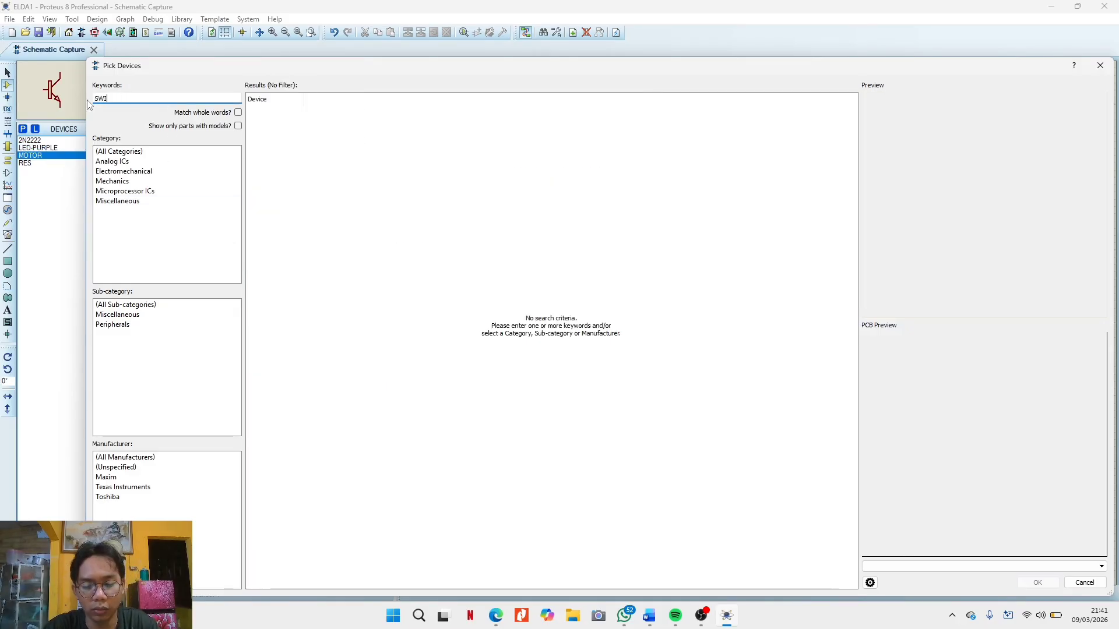
pyautogui.write('TCH')
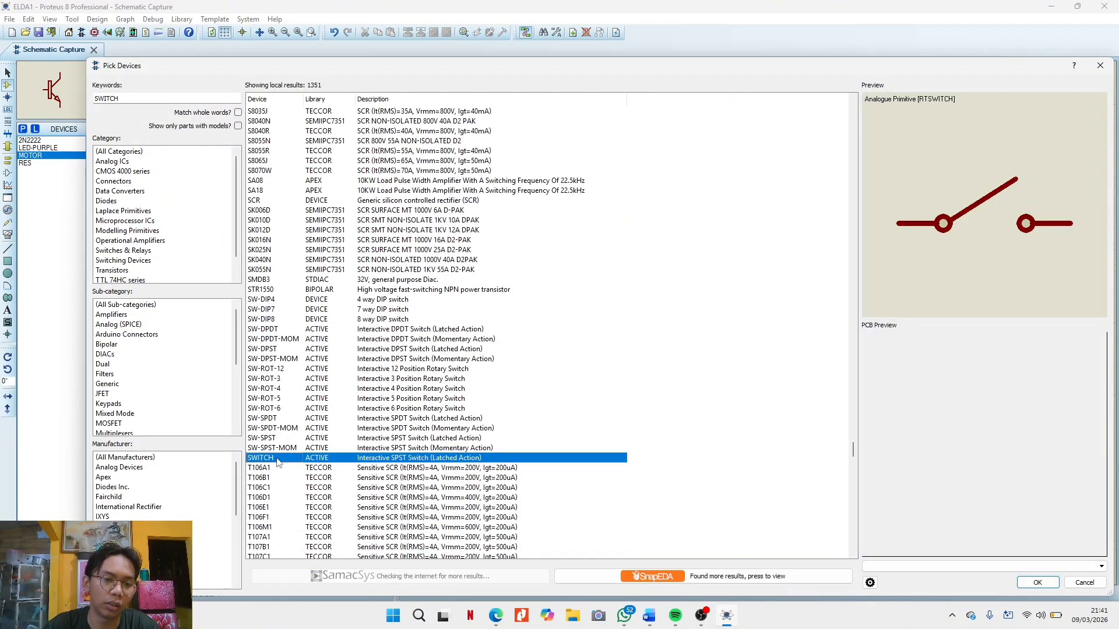
pyautogui.doubleClick(277, 460)
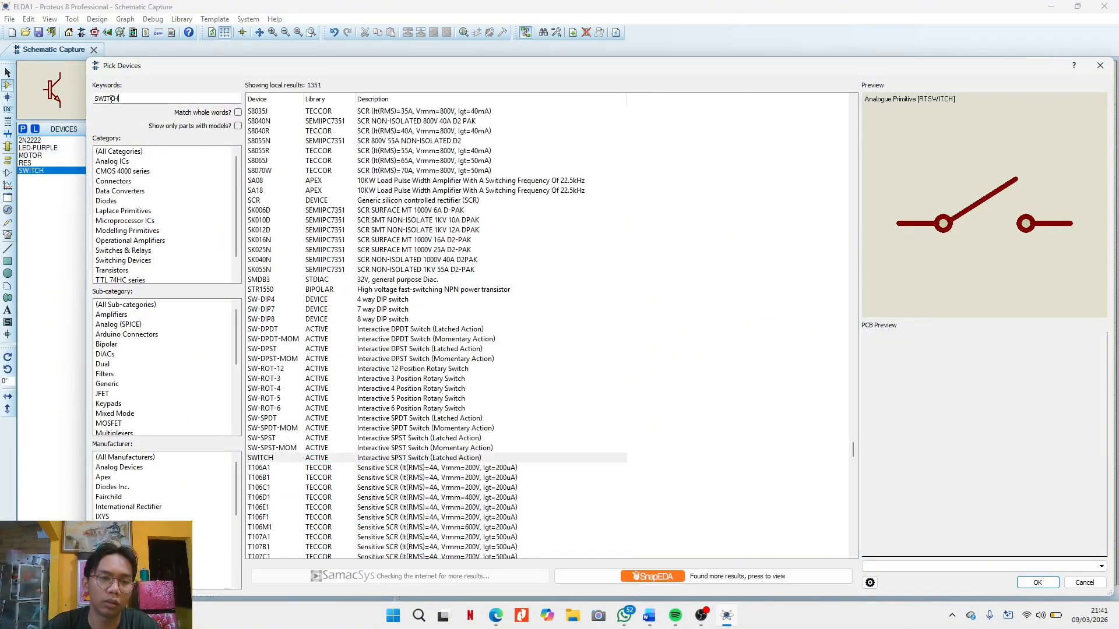
pyautogui.click(1079, 584)
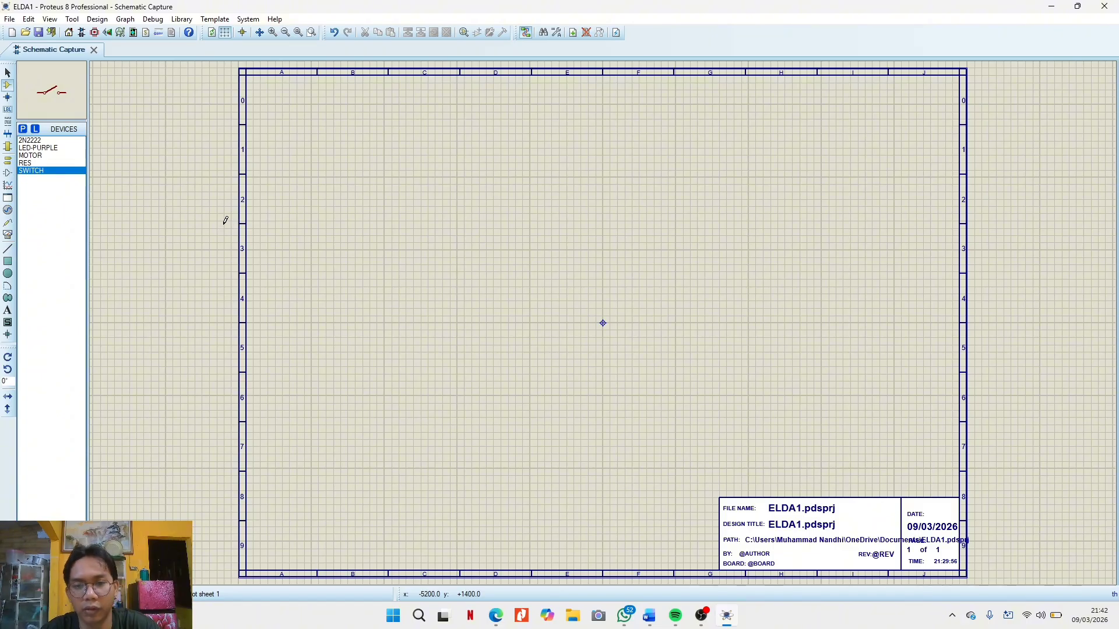
# Place a 2N2222 transistor on the sheet around column C, row 4
pyautogui.click(24, 142)
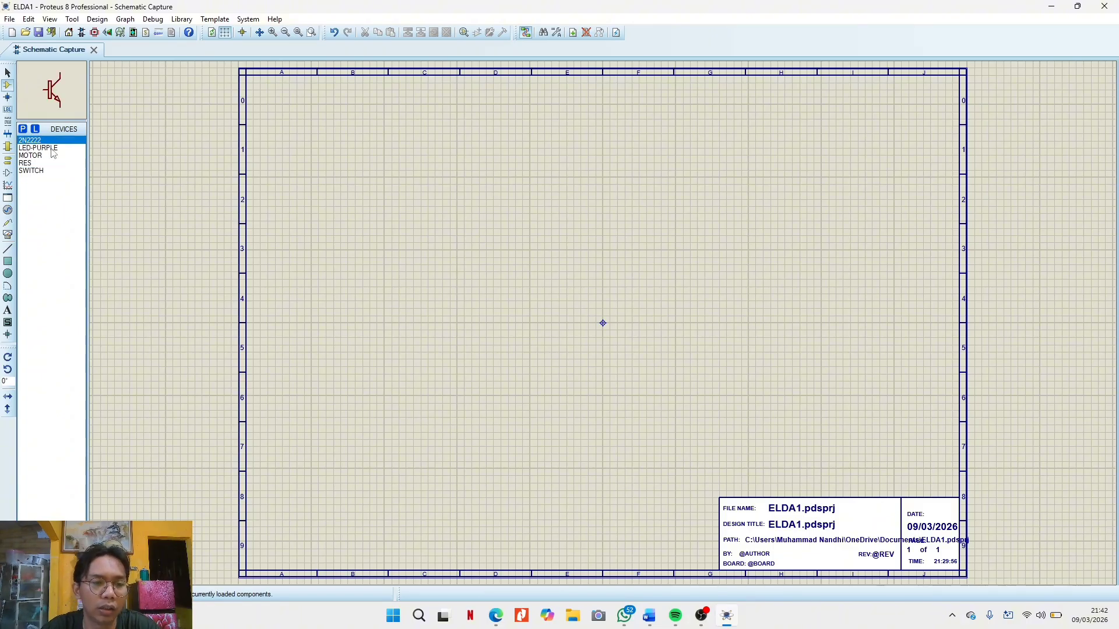
pyautogui.click(42, 156)
pyautogui.click(35, 142)
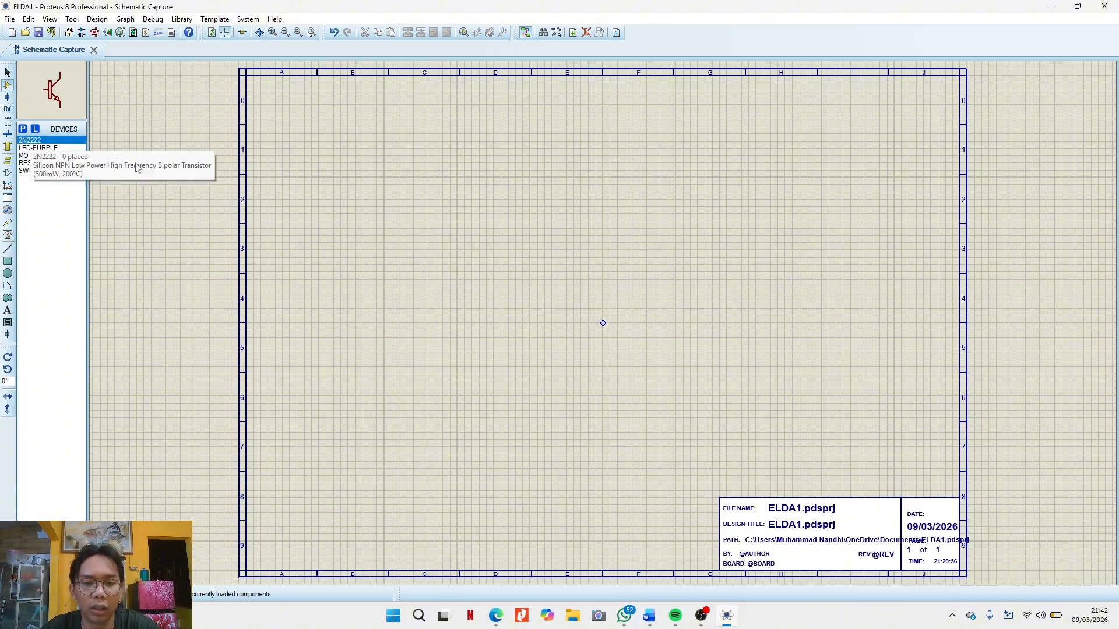
pyautogui.click(322, 239)
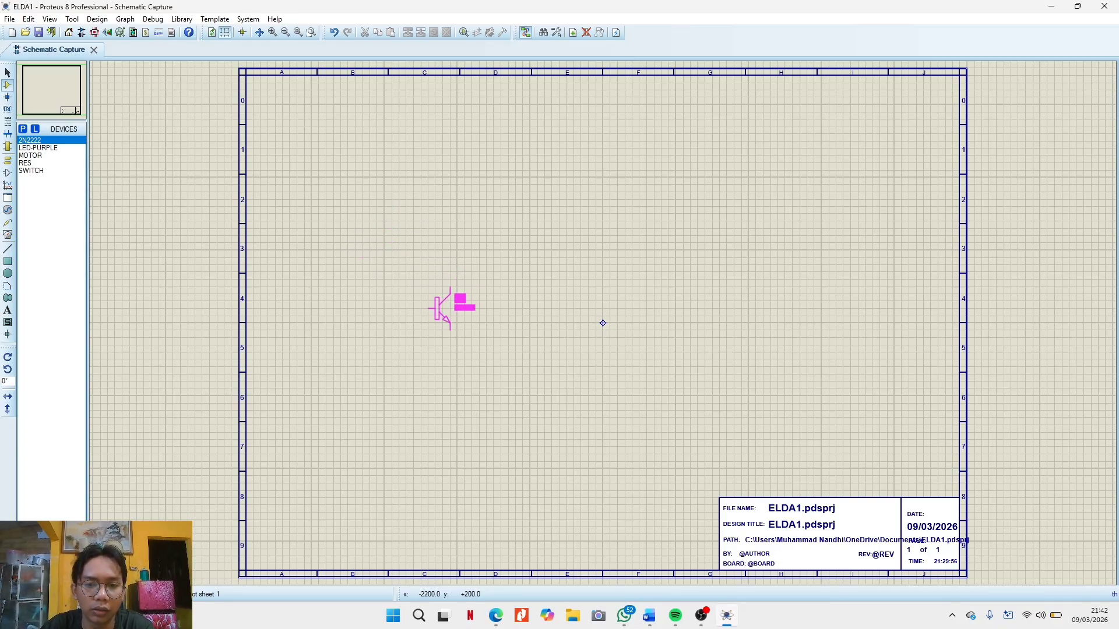
pyautogui.click(438, 302)
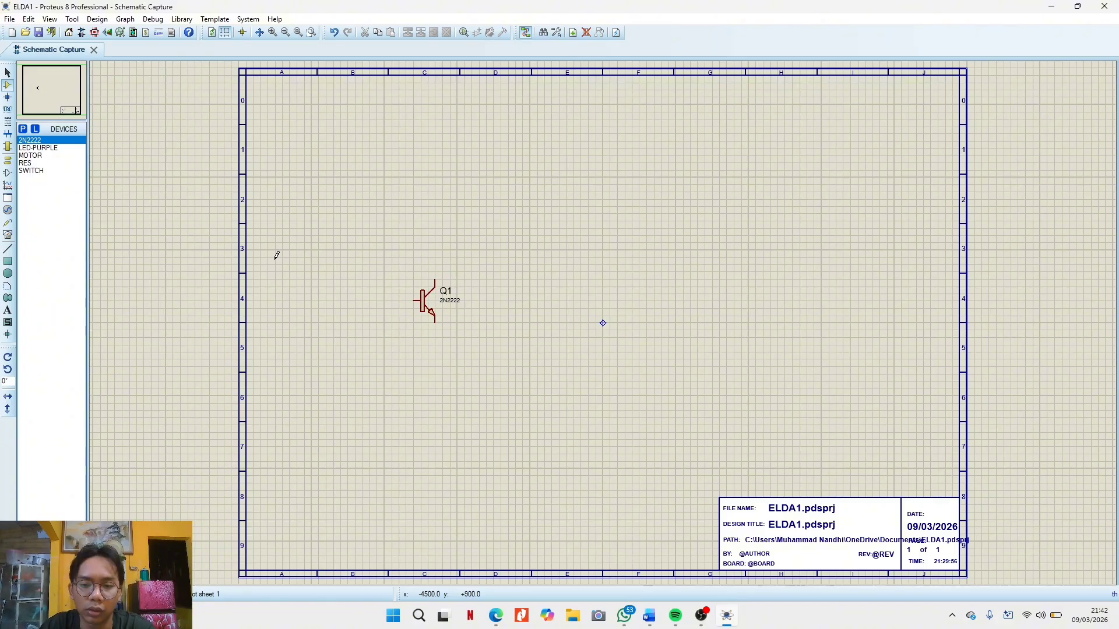
# Place the purple LED above the transistor and the DC motor beside the LED on the same row
pyautogui.click(38, 149)
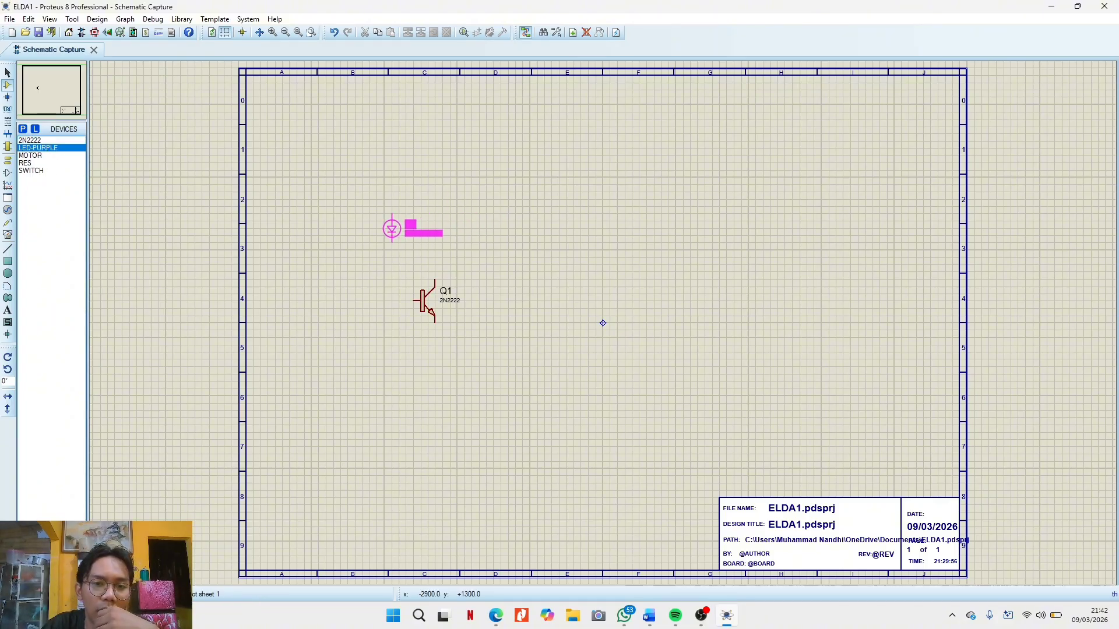
pyautogui.click(391, 177)
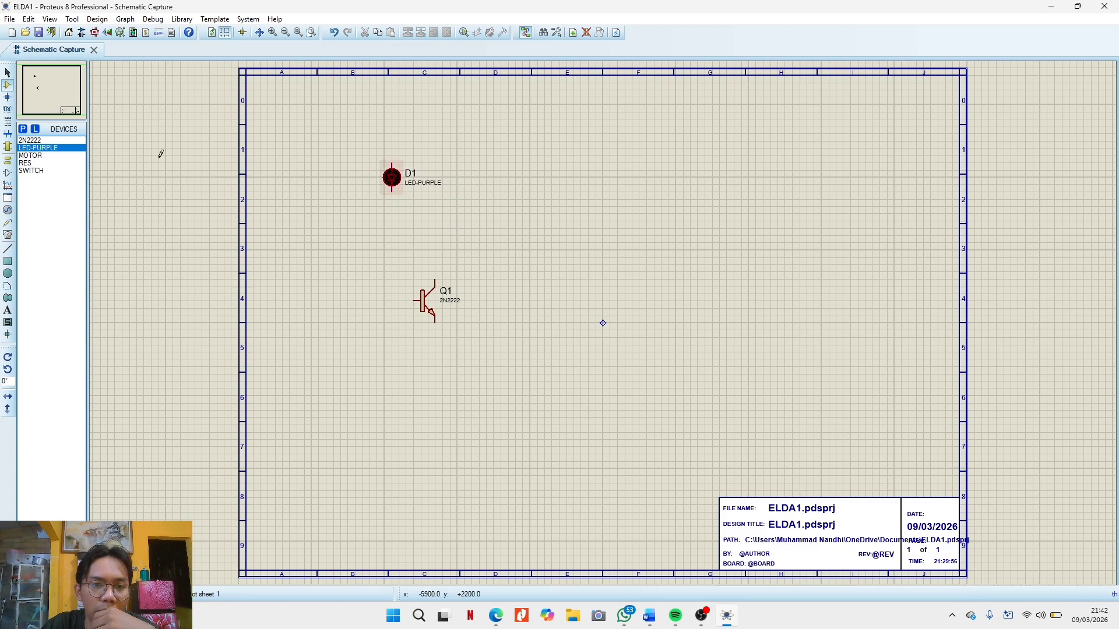
pyautogui.click(30, 156)
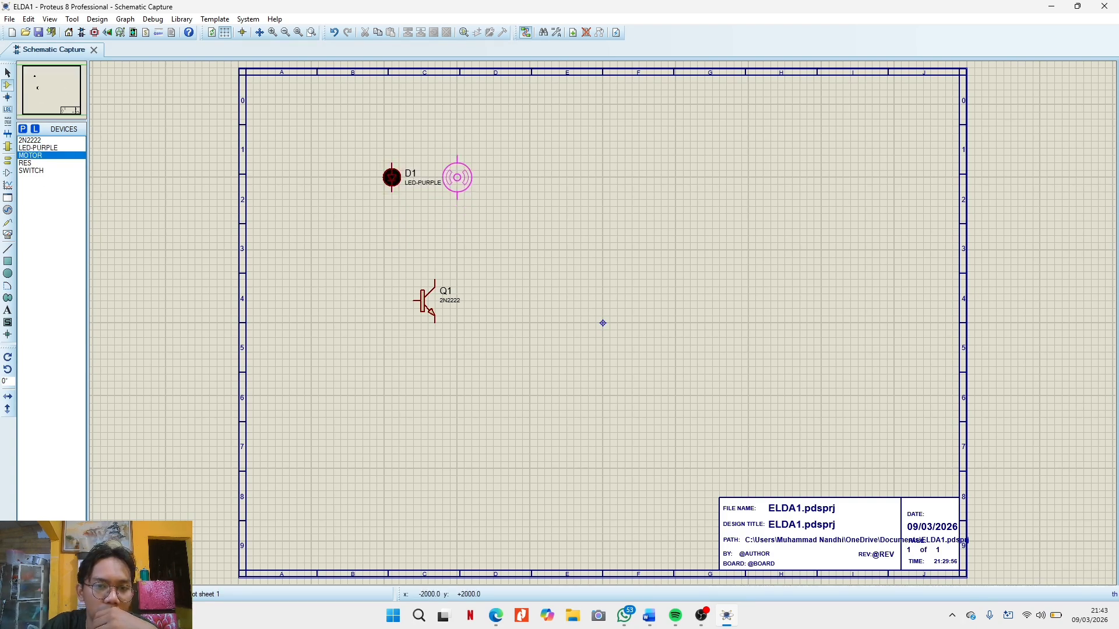
pyautogui.click(457, 177)
# Move transistor Q1 so its collector lines up vertically beneath the motor
pyautogui.click(425, 300)
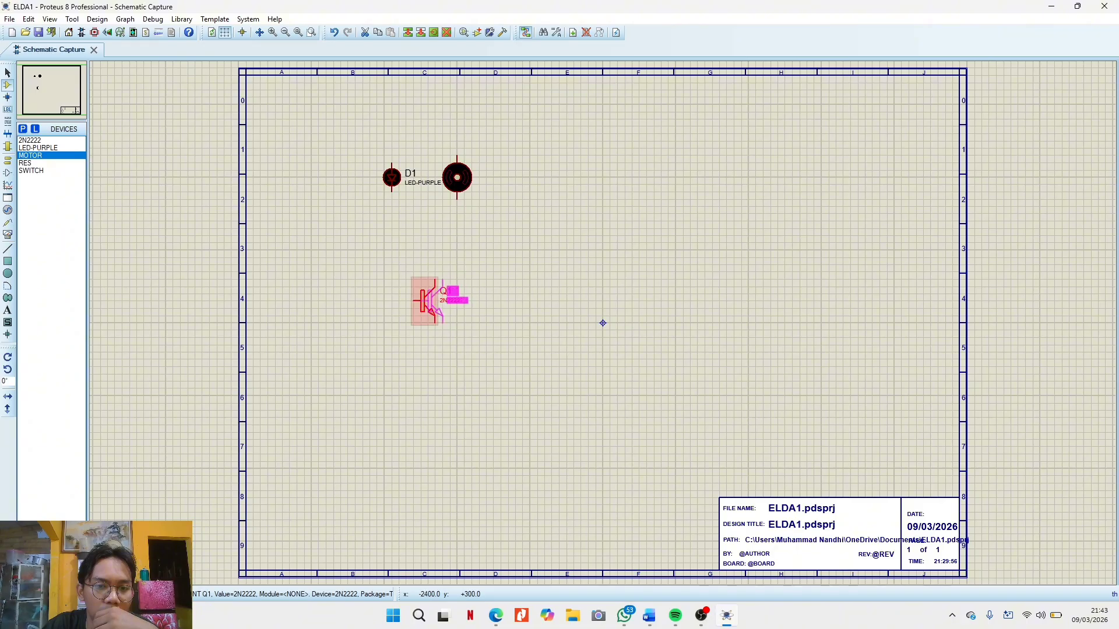
pyautogui.moveTo(427, 301); pyautogui.dragTo(442, 300)
pyautogui.click(432, 343)
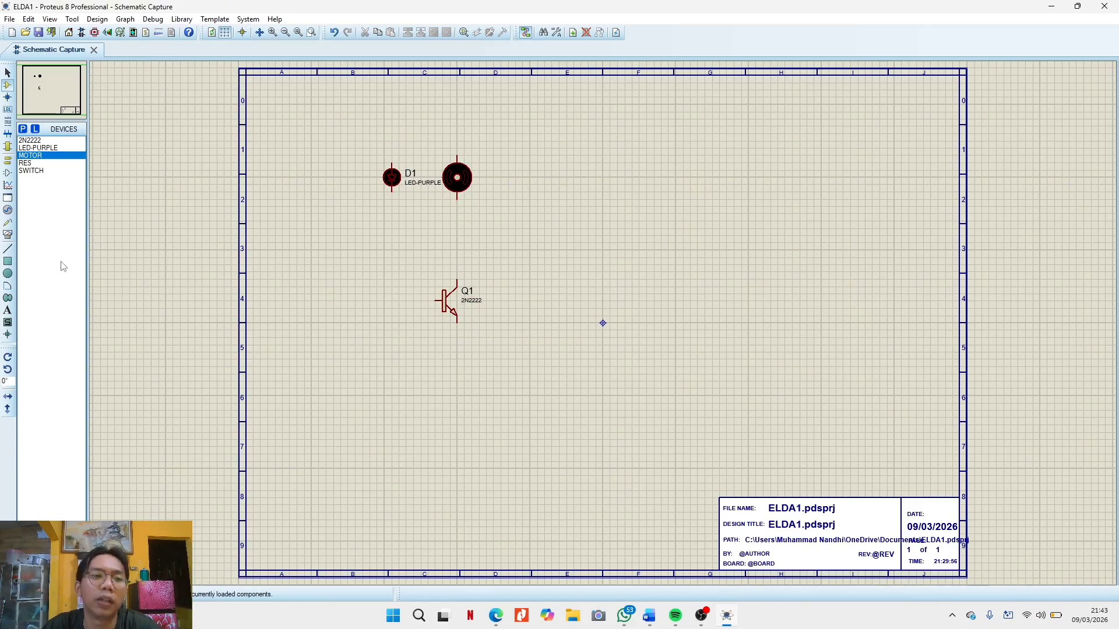
# Place a DC ammeter instrument between the motor and transistor Q1
pyautogui.click(8, 235)
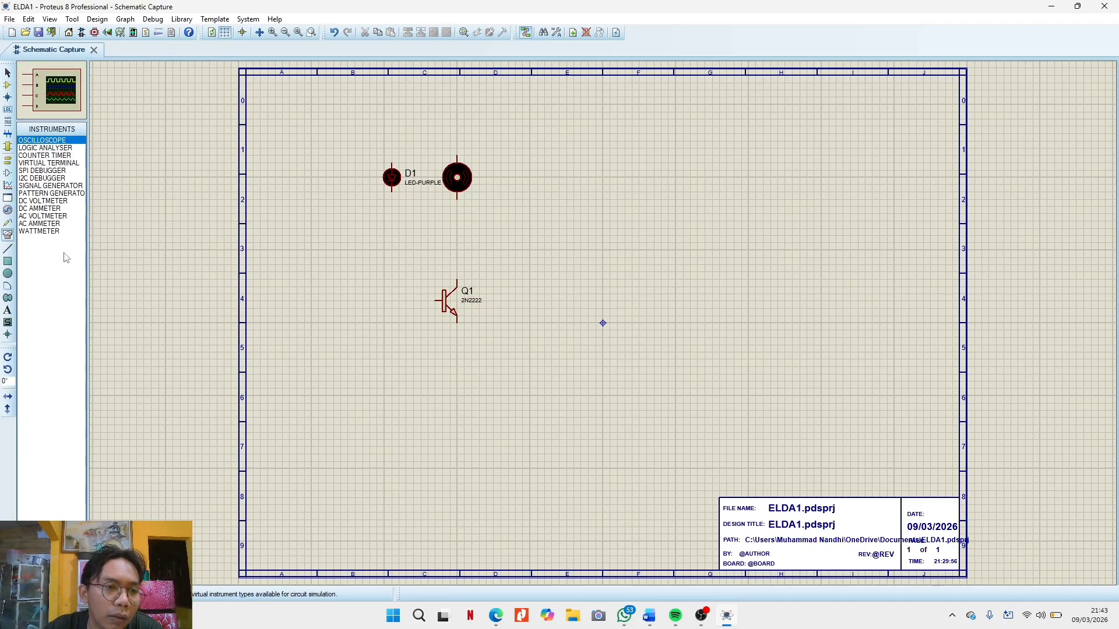
pyautogui.click(68, 209)
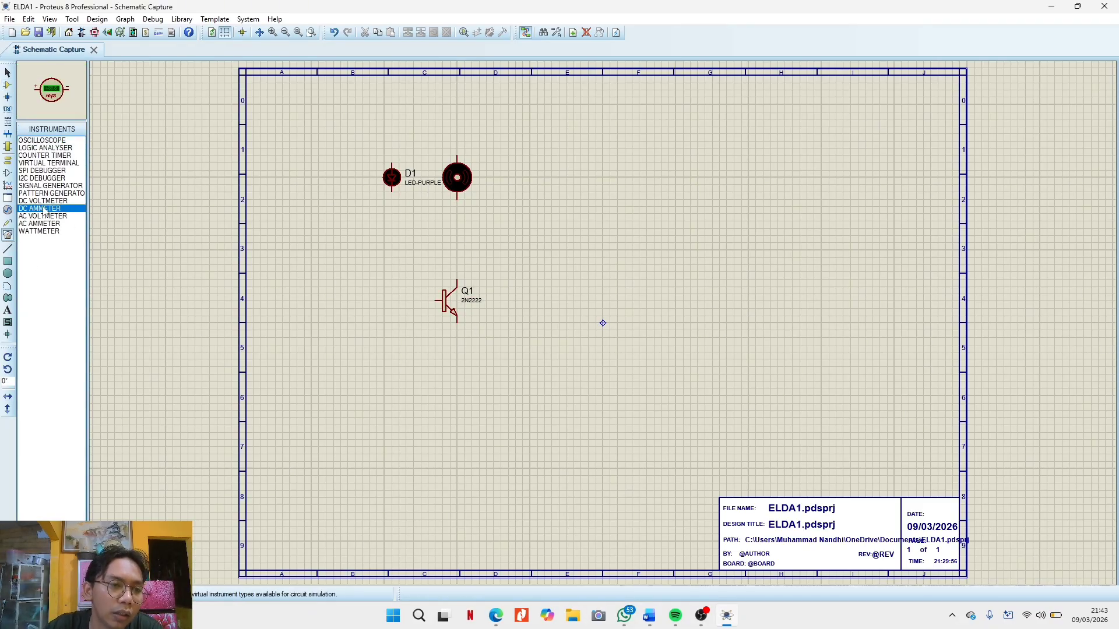
pyautogui.click(452, 253)
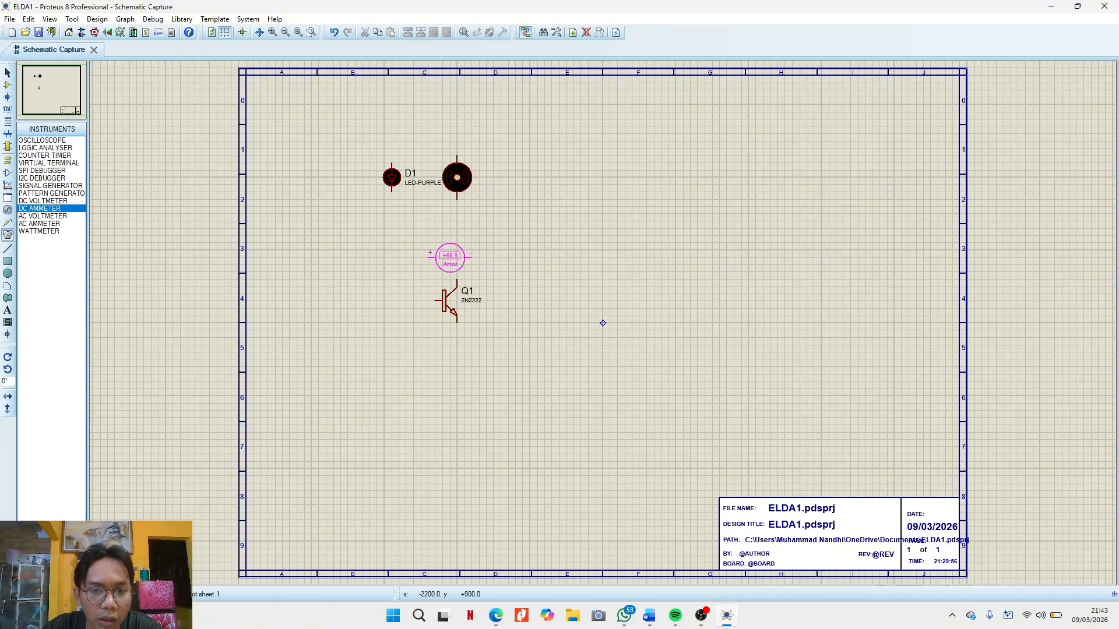
pyautogui.click(453, 249)
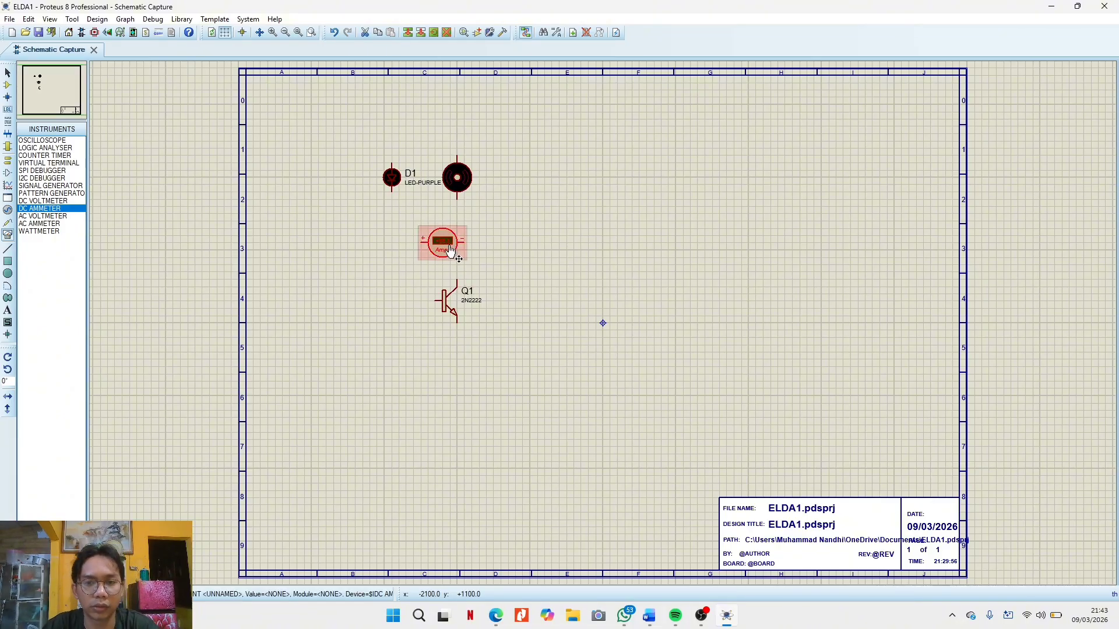
# Rotate the DC ammeter 90 degrees clockwise and wire its negative terminal to Q1's collector
pyautogui.rightClick(453, 248)
pyautogui.click(482, 291)
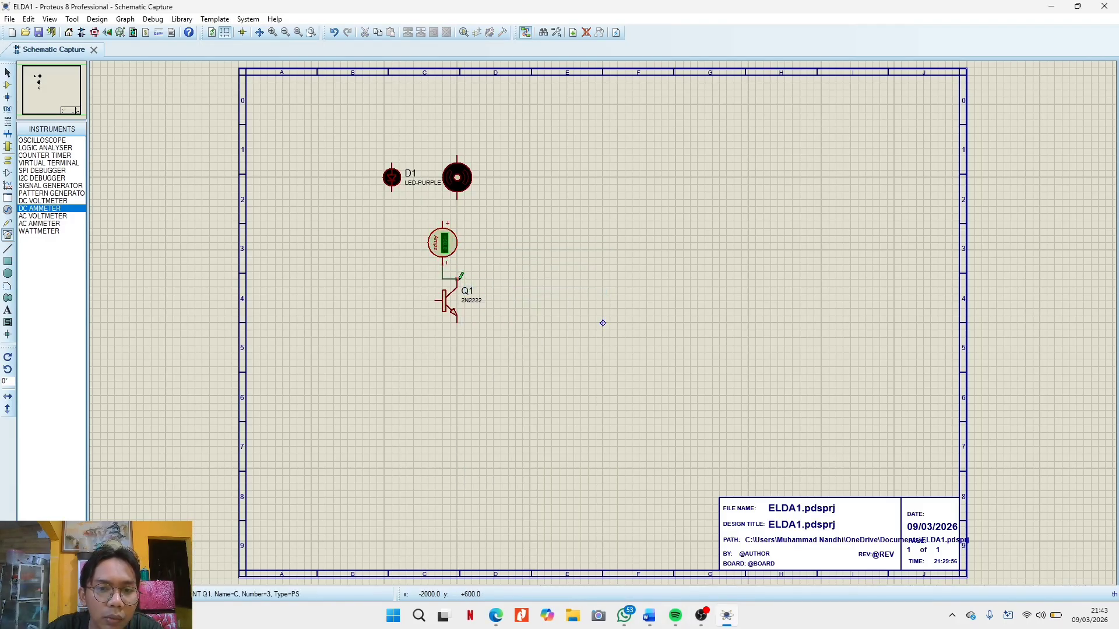
pyautogui.click(444, 263)
pyautogui.click(457, 281)
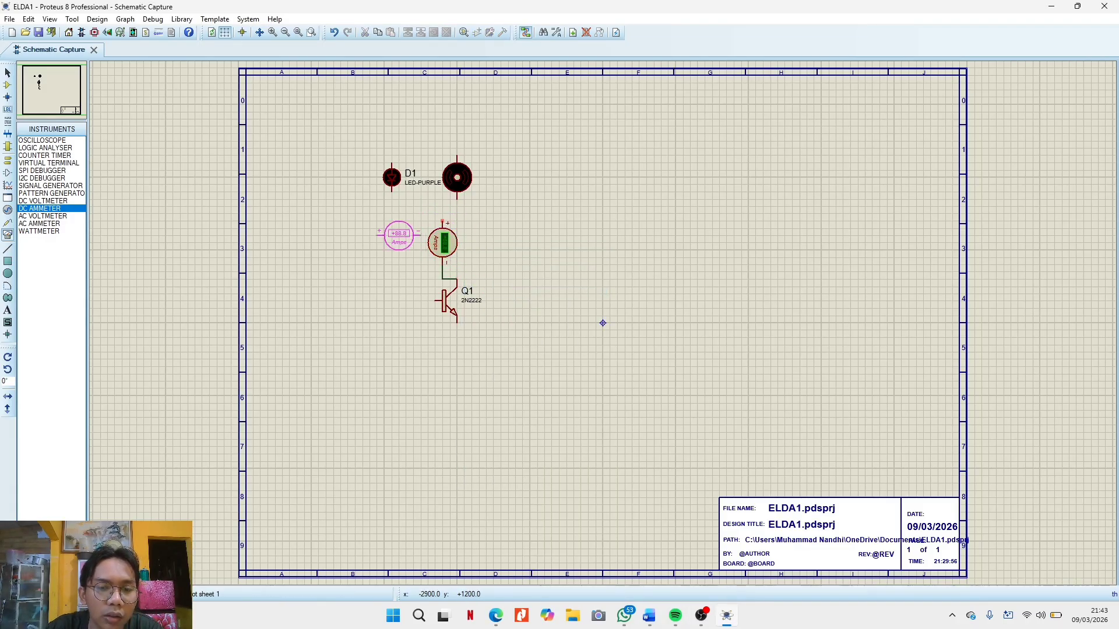
pyautogui.click(377, 235)
pyautogui.moveTo(406, 214); pyautogui.dragTo(283, 272)
pyautogui.press('Delete')
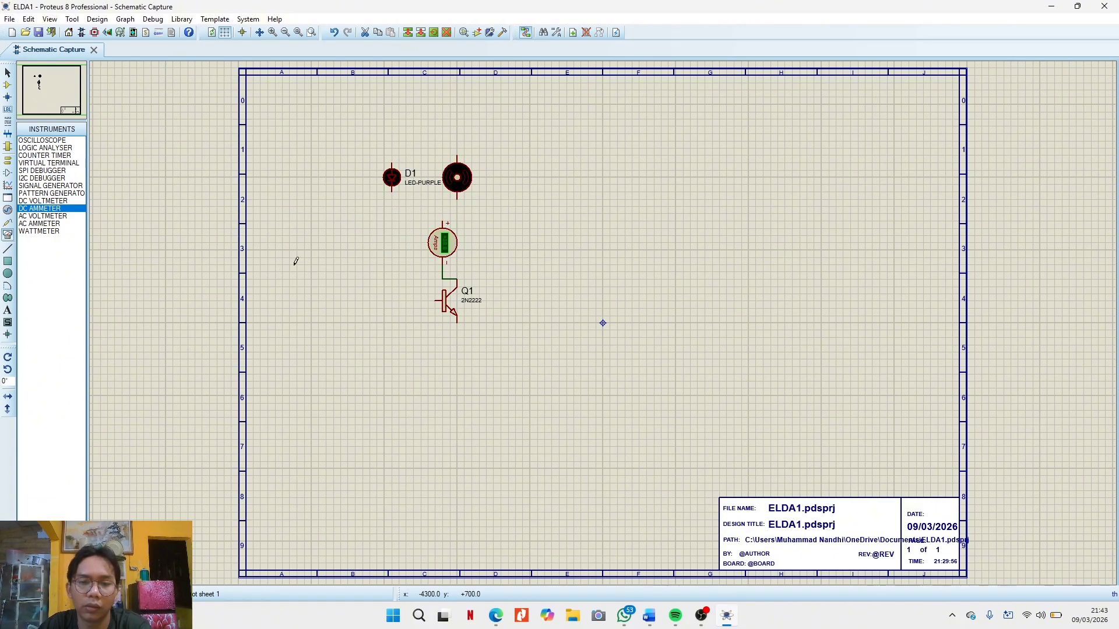
# Wire the ammeter's positive terminal to the motor's lower terminal and align the ammeter vertically between motor and transistor
pyautogui.press('Escape')
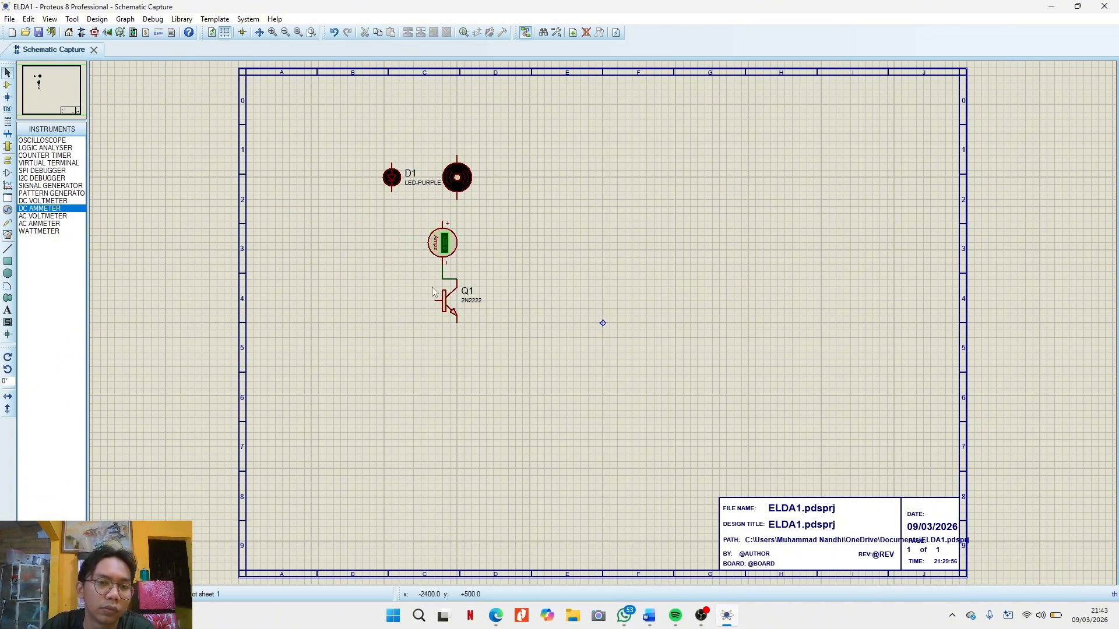
pyautogui.click(447, 222)
pyautogui.click(458, 202)
pyautogui.moveTo(457, 250); pyautogui.dragTo(472, 250)
pyautogui.click(494, 243)
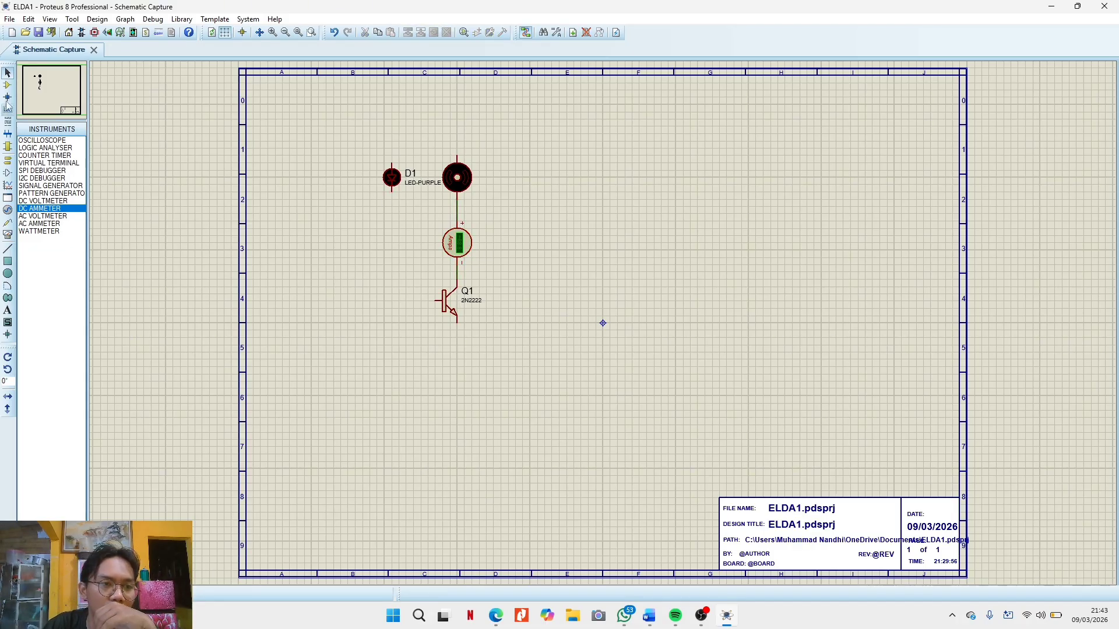
# Place a RES resistor directly below the purple LED
pyautogui.click(7, 85)
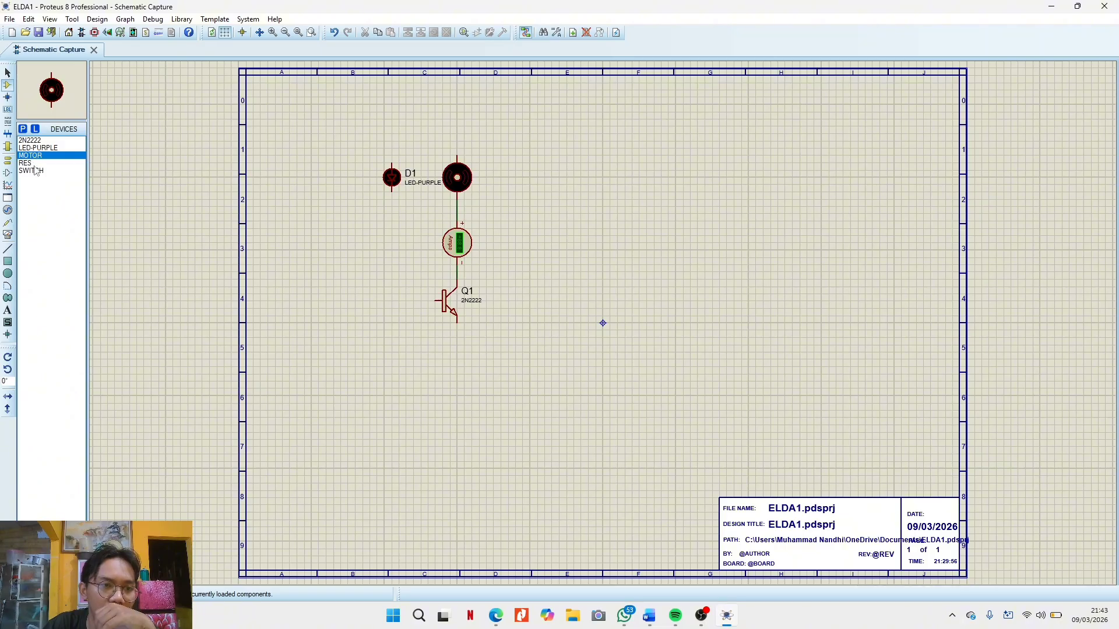
pyautogui.click(34, 163)
pyautogui.click(395, 220)
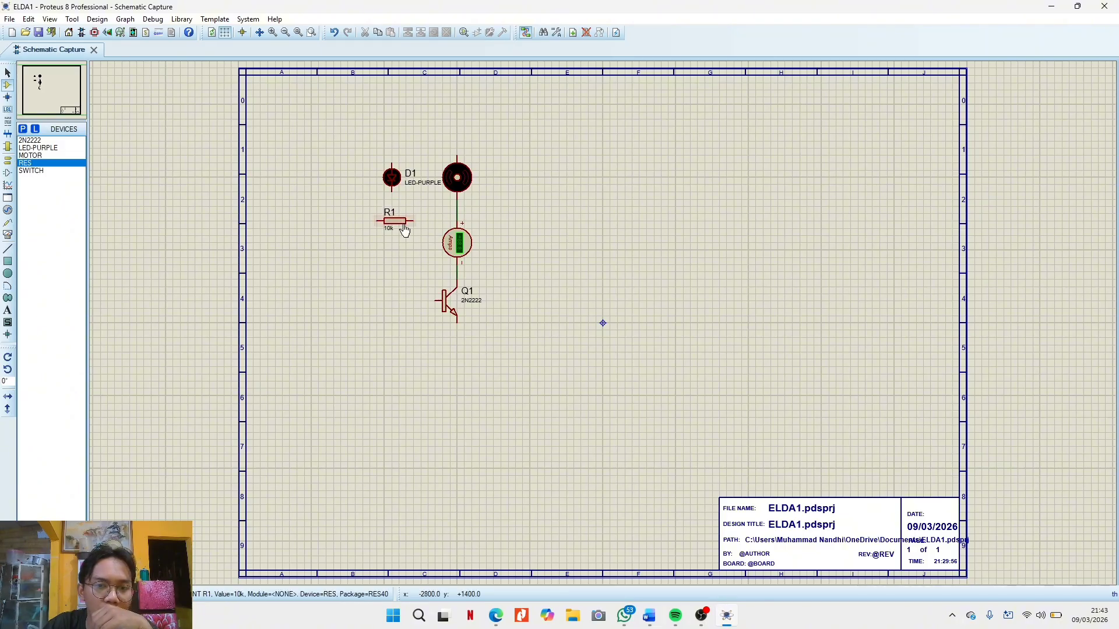
# Rotate resistor R1 90 degrees clockwise, wire it to the purple LED's lower terminal and align it directly beneath the LED
pyautogui.rightClick(411, 221)
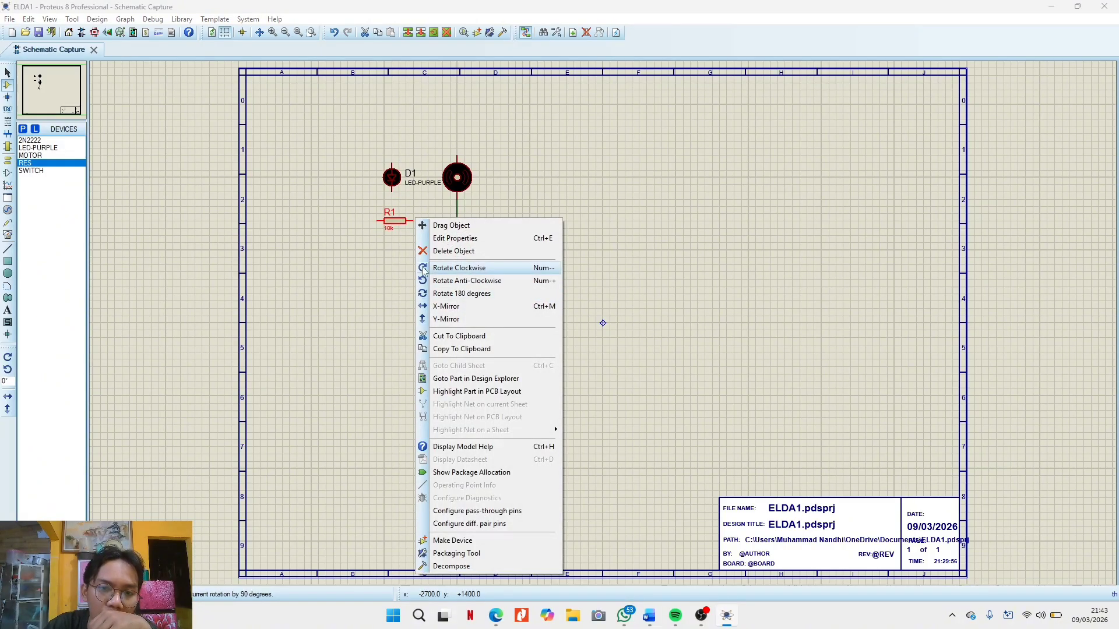
pyautogui.click(461, 267)
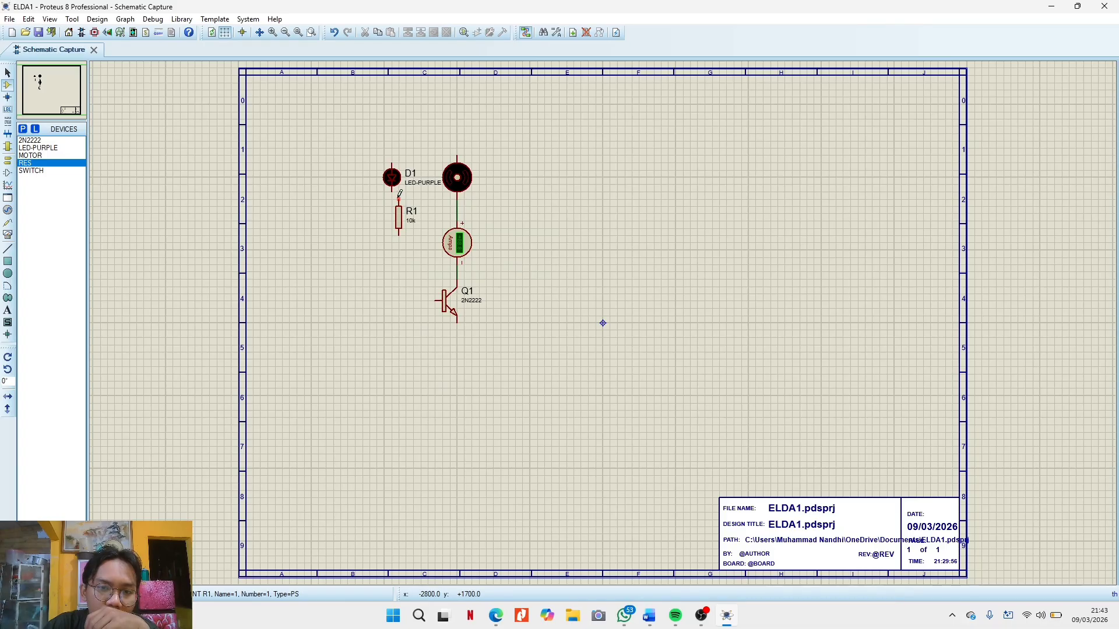
pyautogui.click(400, 194)
pyautogui.click(392, 188)
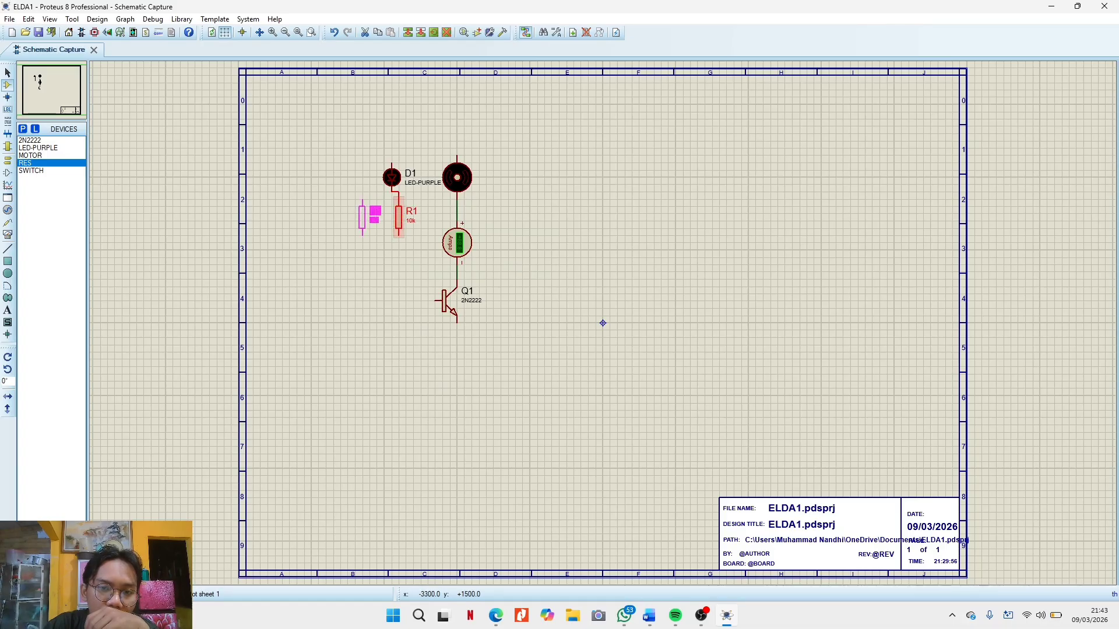
pyautogui.moveTo(399, 217); pyautogui.dragTo(391, 217)
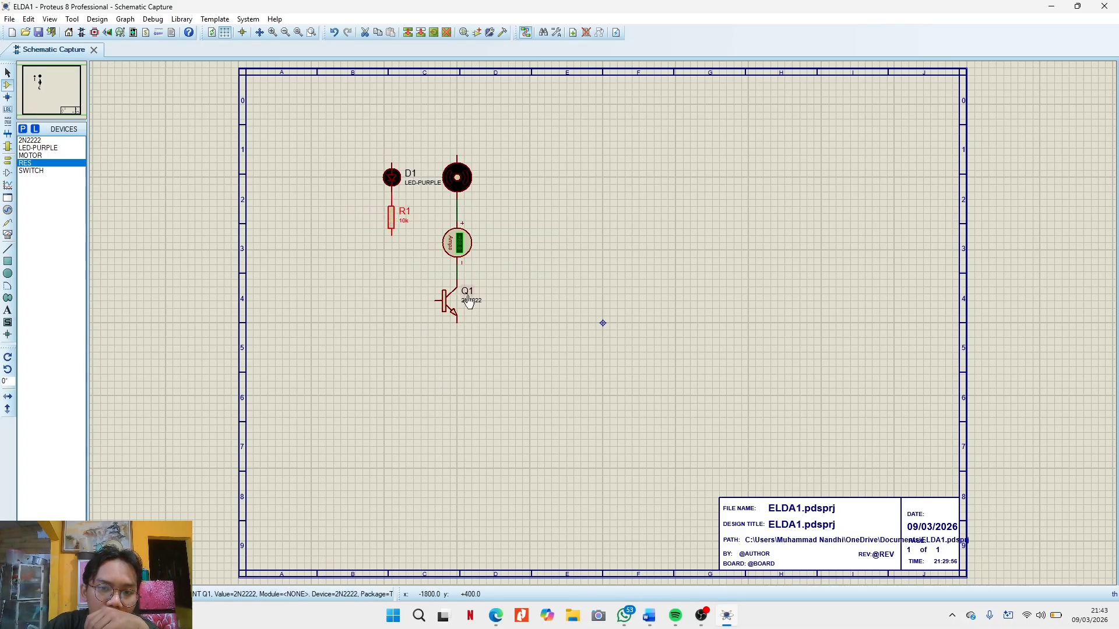
# Move transistor Q1 and the ammeter further down, and wire R1's lower end to the wire between motor and ammeter
pyautogui.moveTo(487, 233); pyautogui.dragTo(443, 329)
pyautogui.click(466, 283)
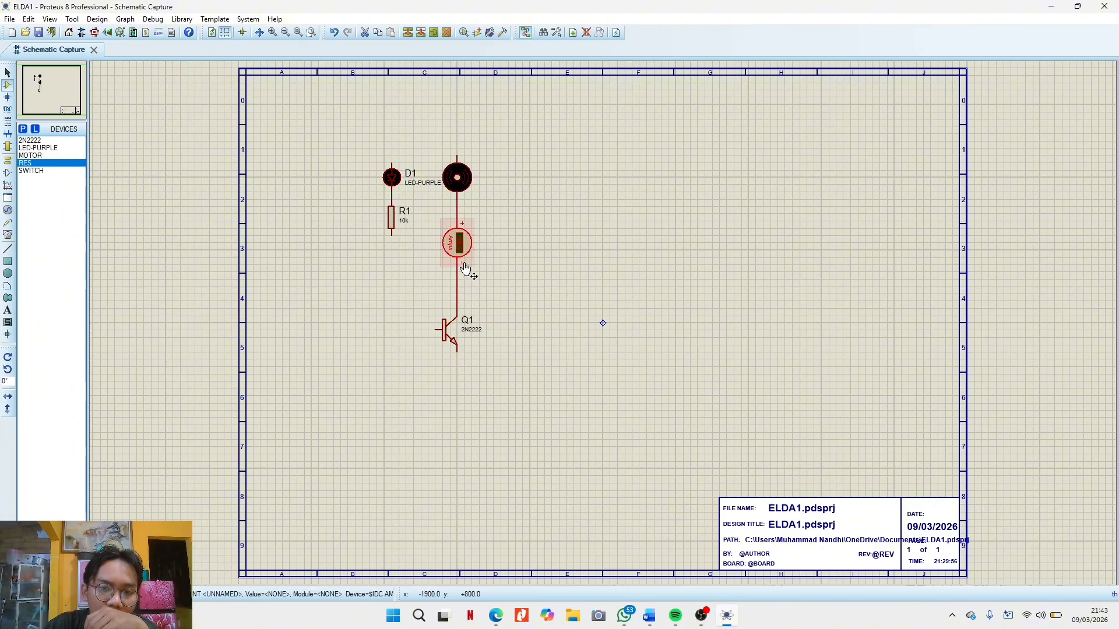
pyautogui.click(464, 269)
pyautogui.hotkey('ctrl', 'c')
pyautogui.hotkey('ctrl', 'v')
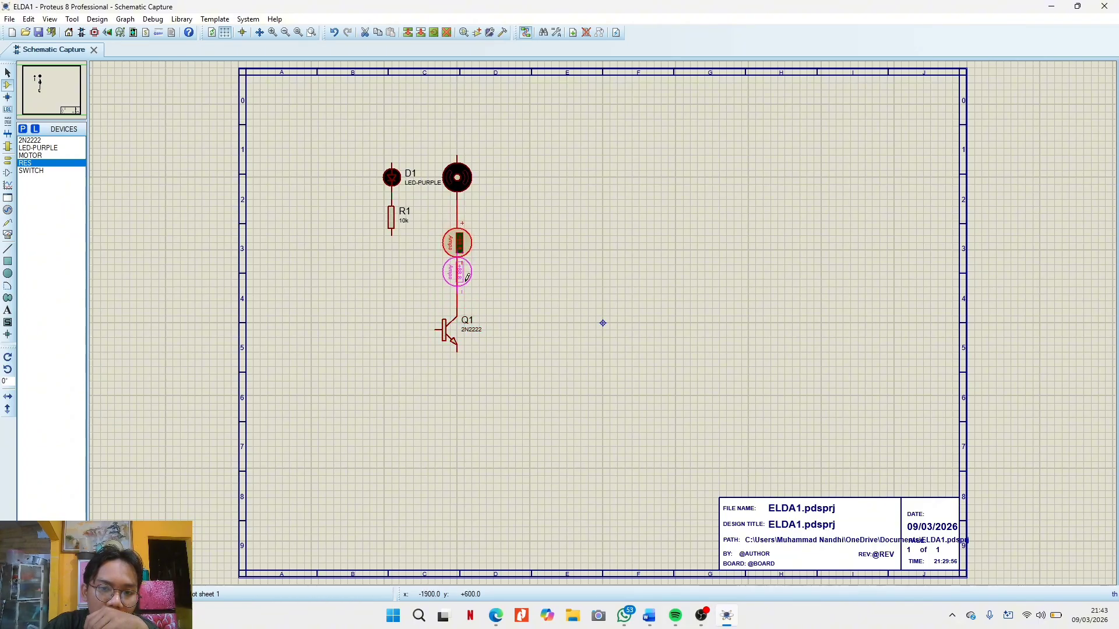
pyautogui.click(467, 278)
pyautogui.click(391, 235)
pyautogui.click(457, 240)
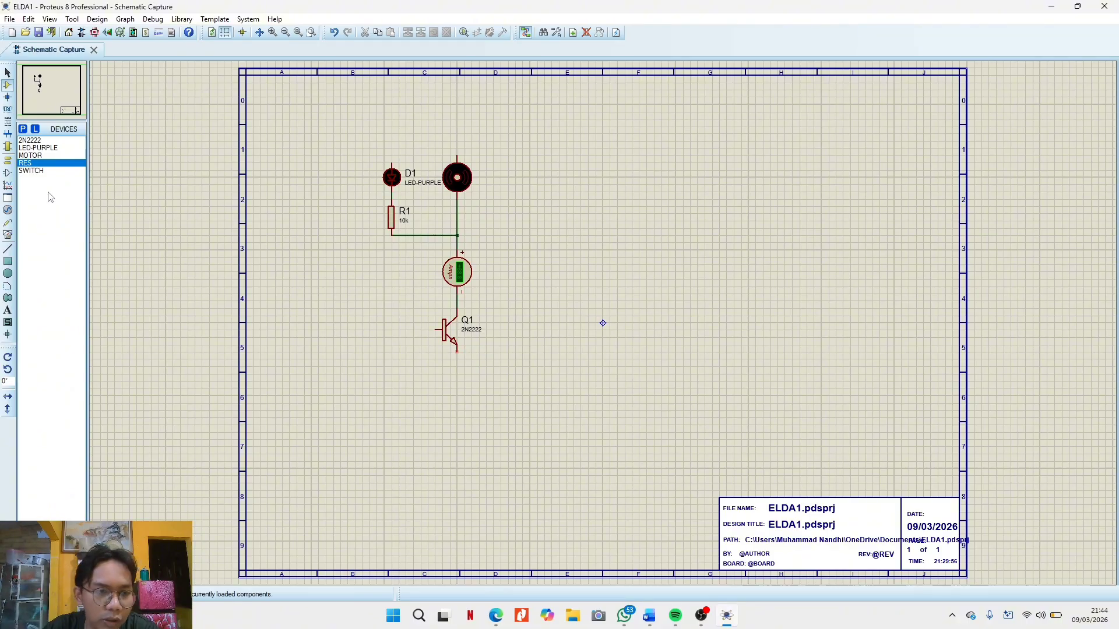
# Place a GROUND terminal below transistor Q1 and wire it to Q1's emitter
pyautogui.click(8, 222)
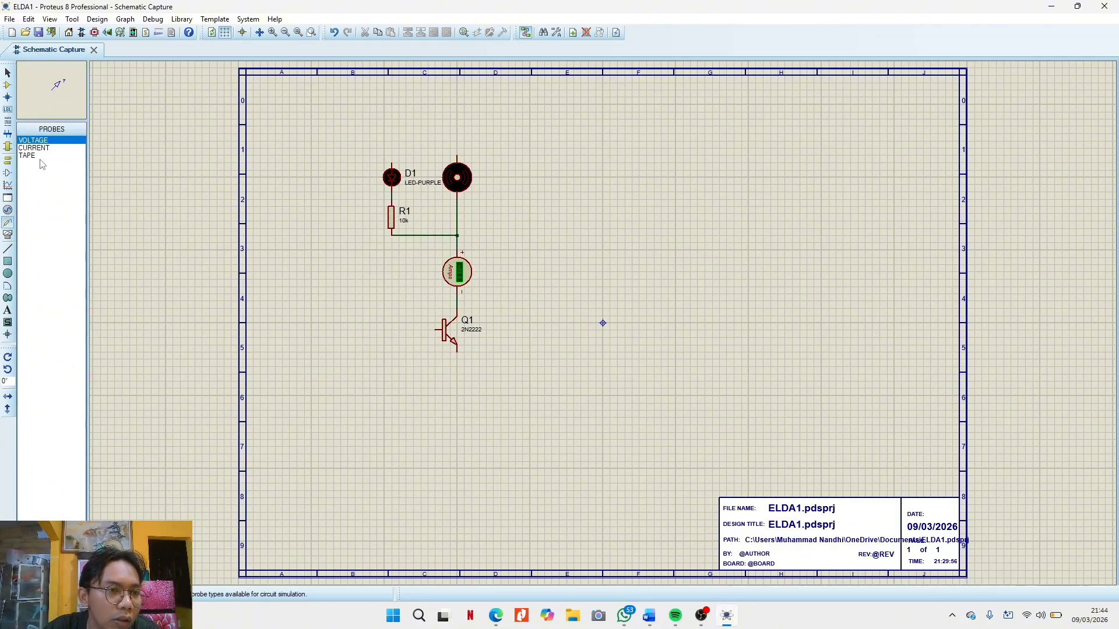
pyautogui.click(8, 210)
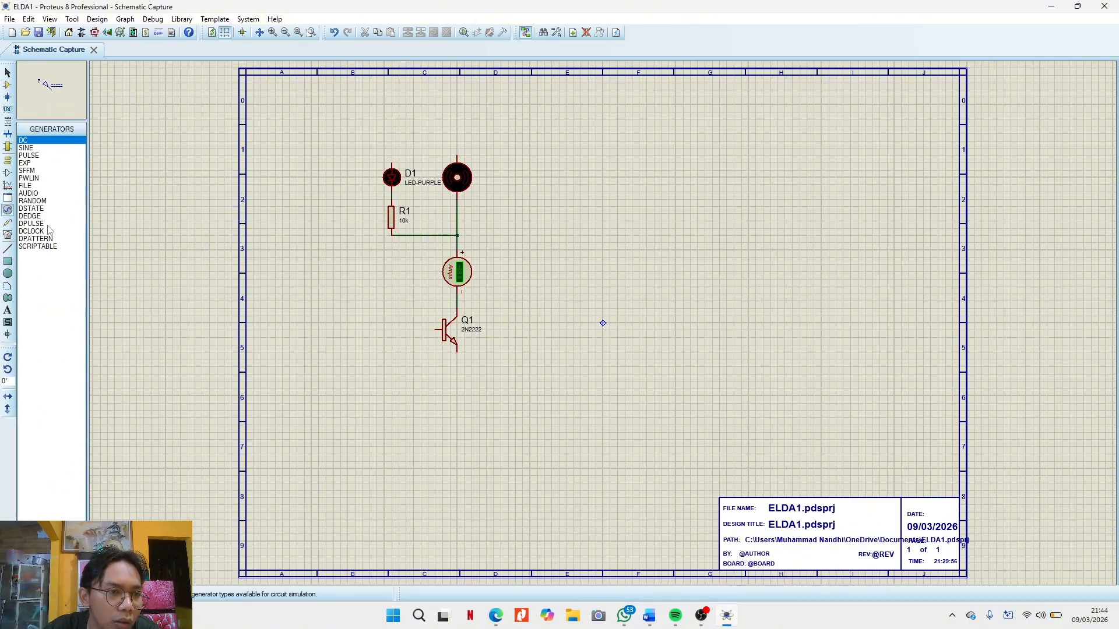
pyautogui.click(8, 186)
pyautogui.click(8, 170)
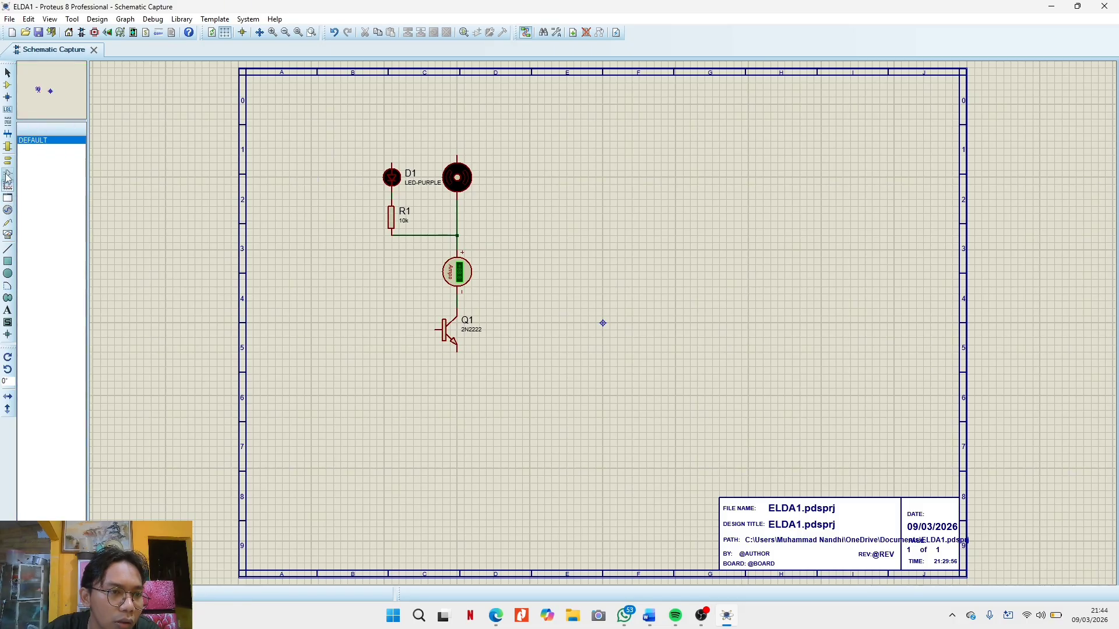
pyautogui.click(7, 160)
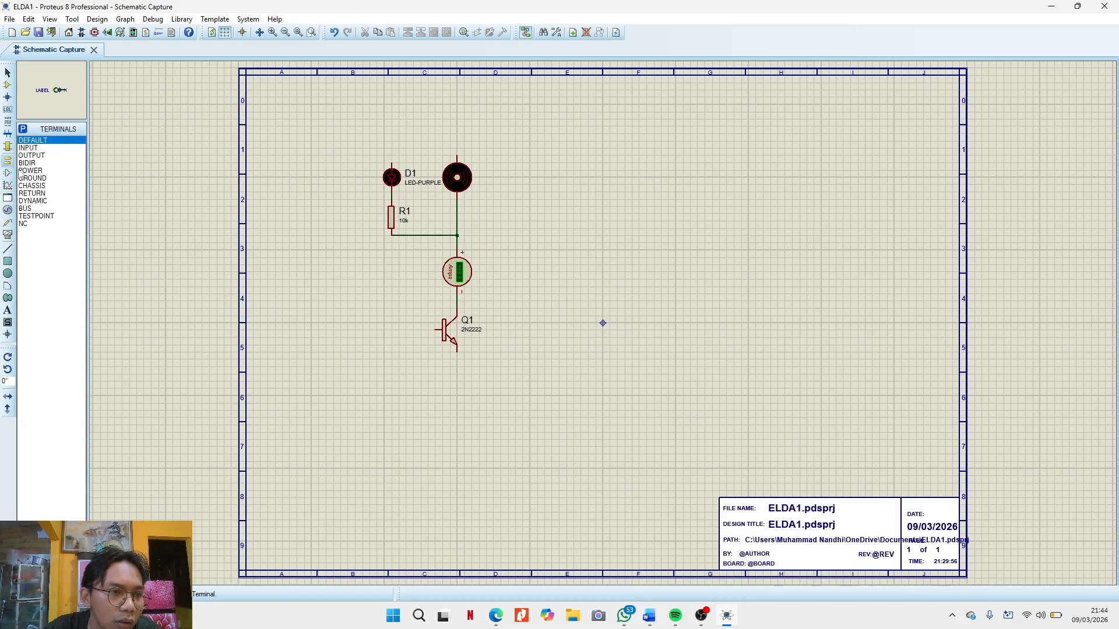
pyautogui.click(32, 178)
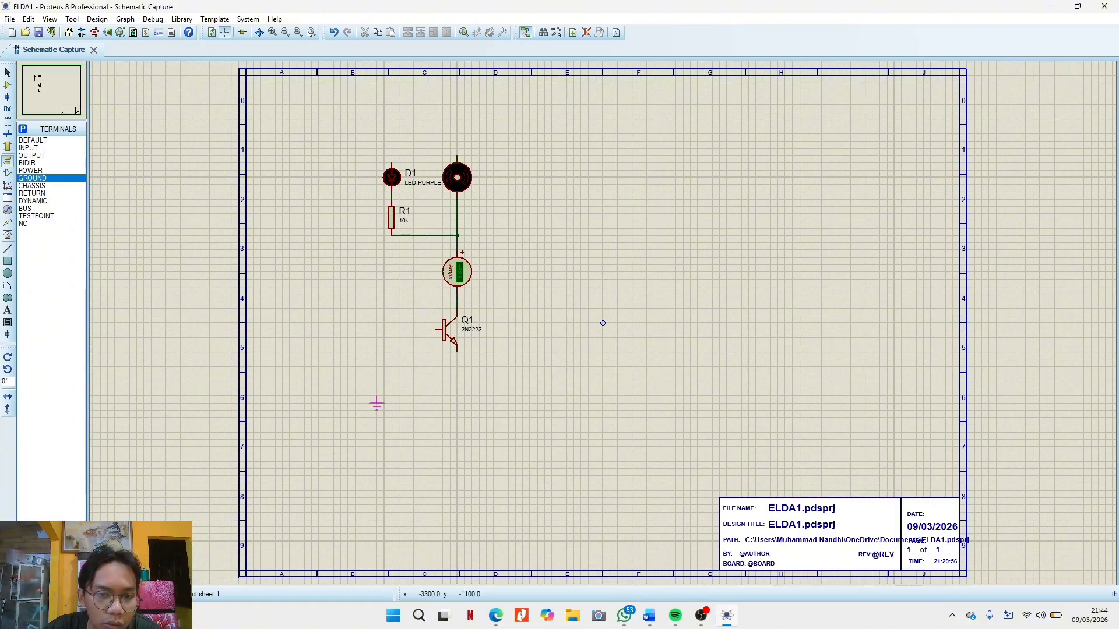
pyautogui.click(427, 379)
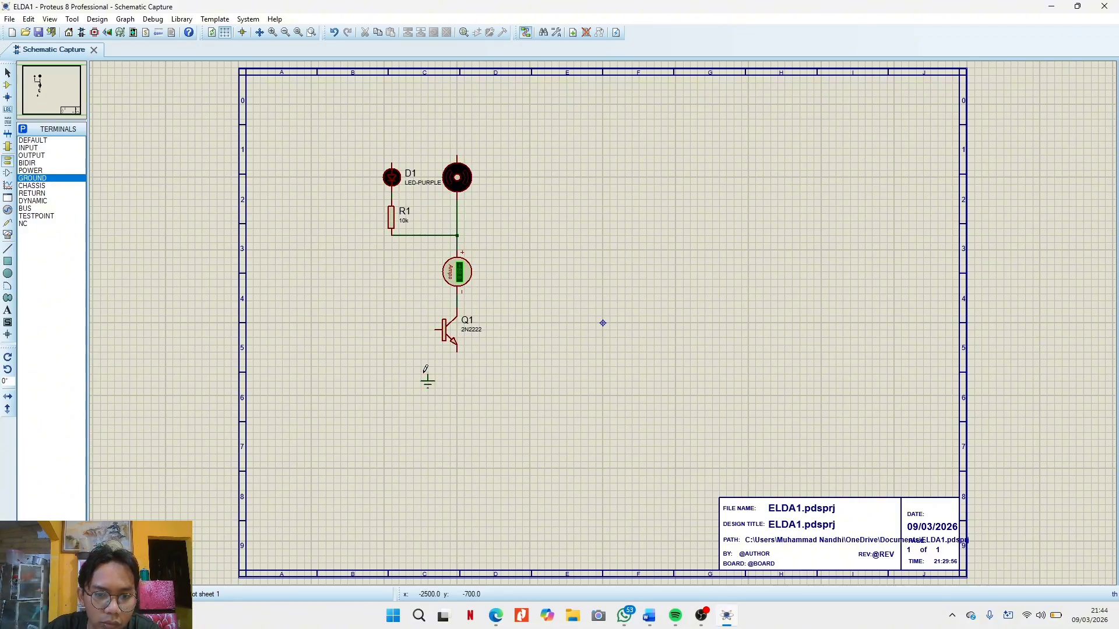
pyautogui.click(460, 351)
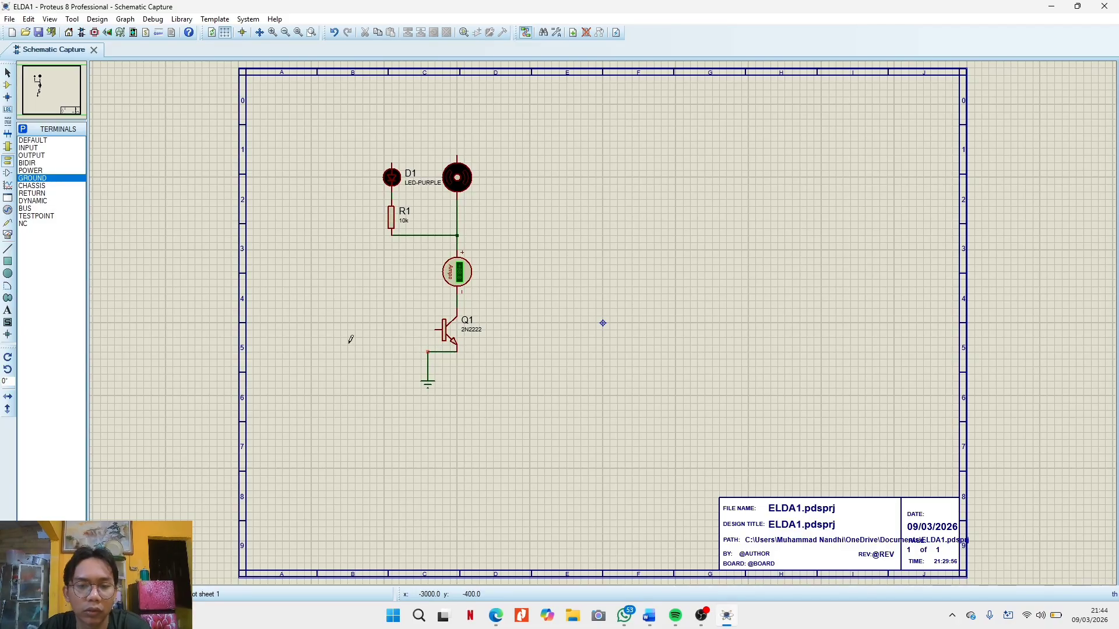
# Place a second RES resistor below and left of Q1, and move the ground terminal further down
pyautogui.click(8, 85)
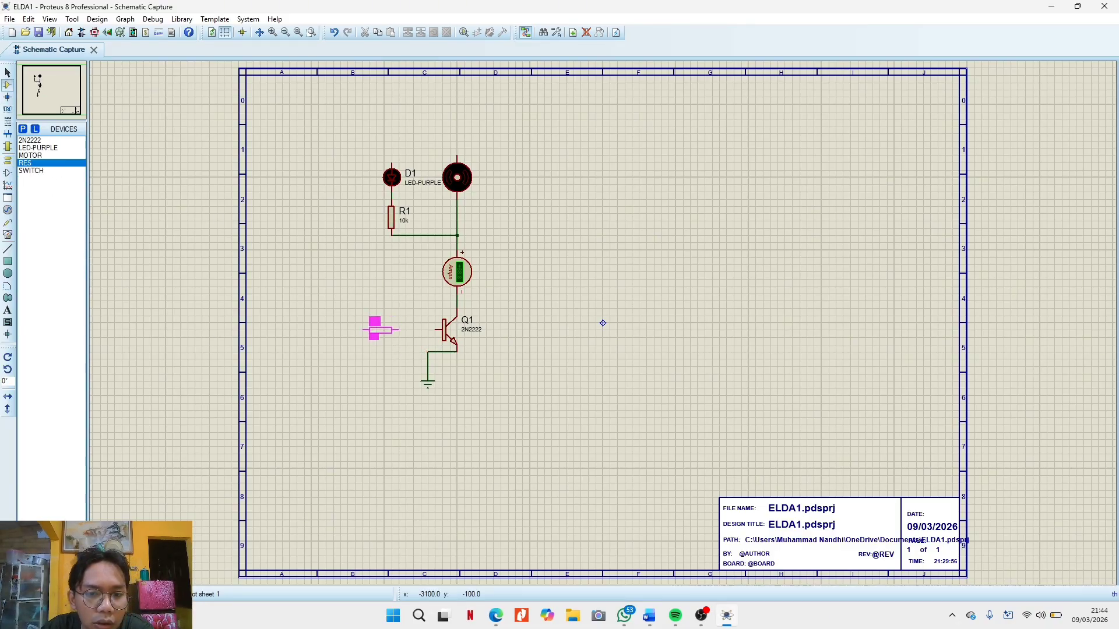
pyautogui.click(351, 373)
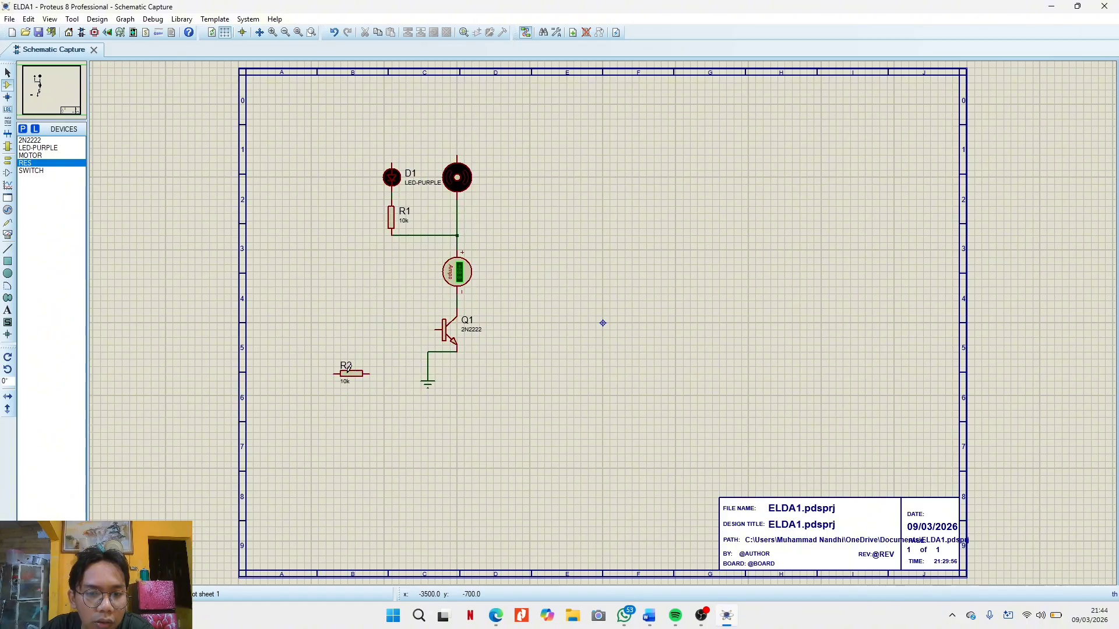
pyautogui.click(428, 386)
pyautogui.moveTo(428, 385); pyautogui.dragTo(435, 426)
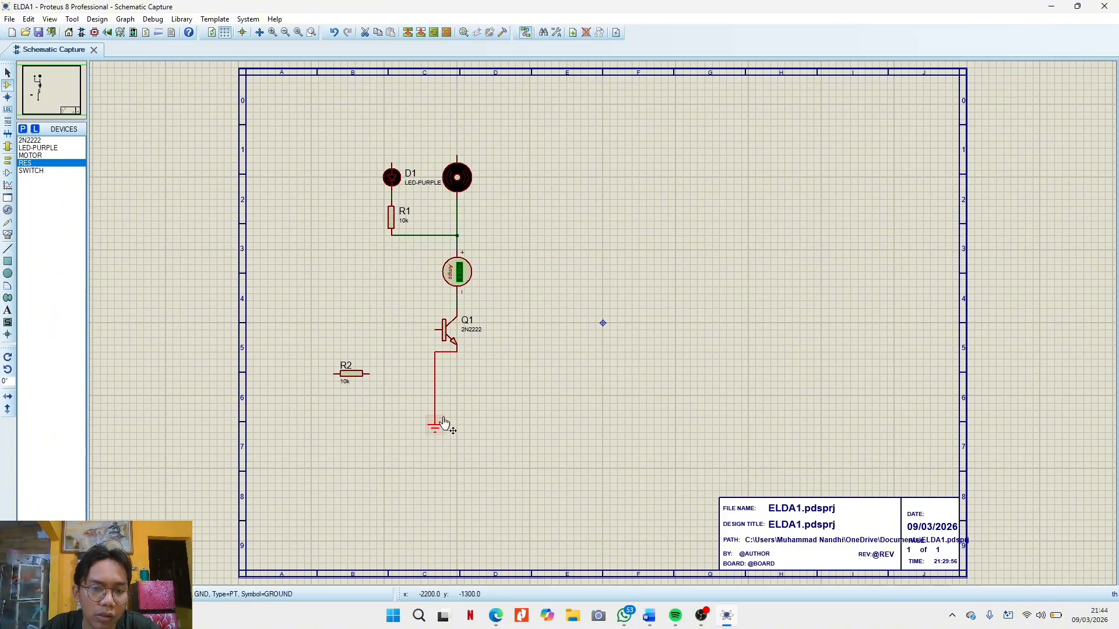
# Rotate resistor R2 90 degrees clockwise and wire it between Q1's base and the emitter-to-ground wire
pyautogui.rightClick(352, 379)
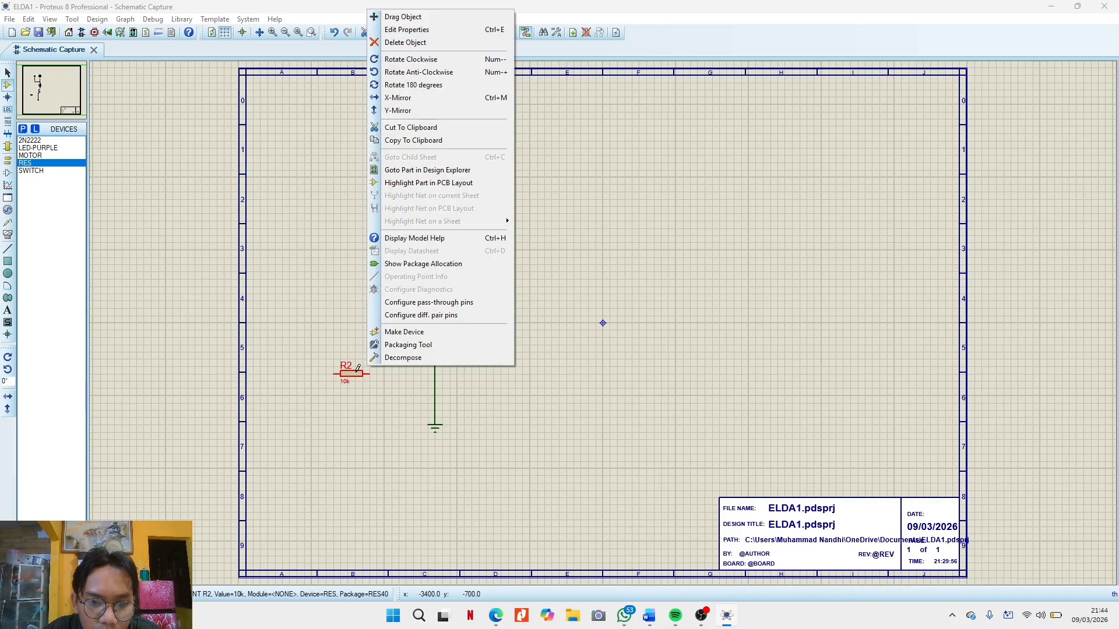
pyautogui.click(412, 60)
pyautogui.click(386, 371)
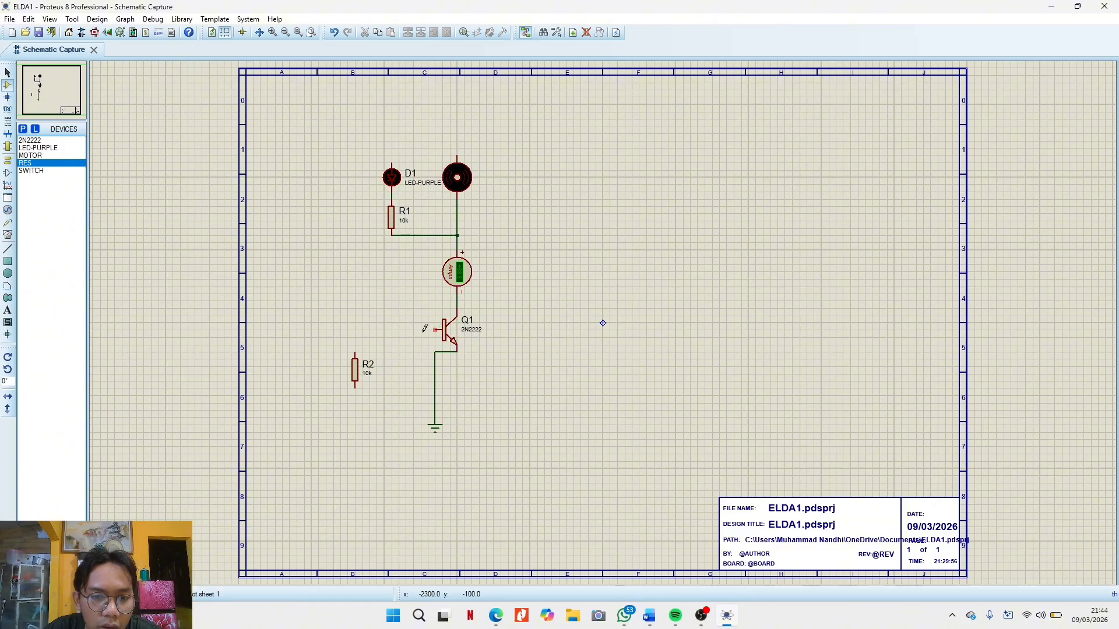
pyautogui.click(356, 345)
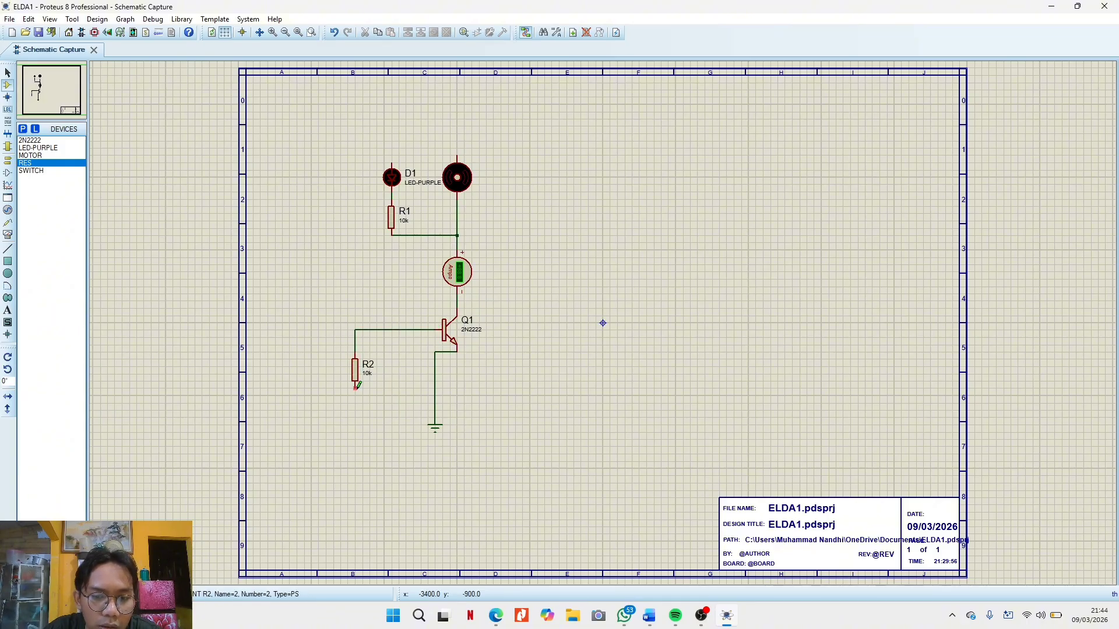
pyautogui.click(356, 388)
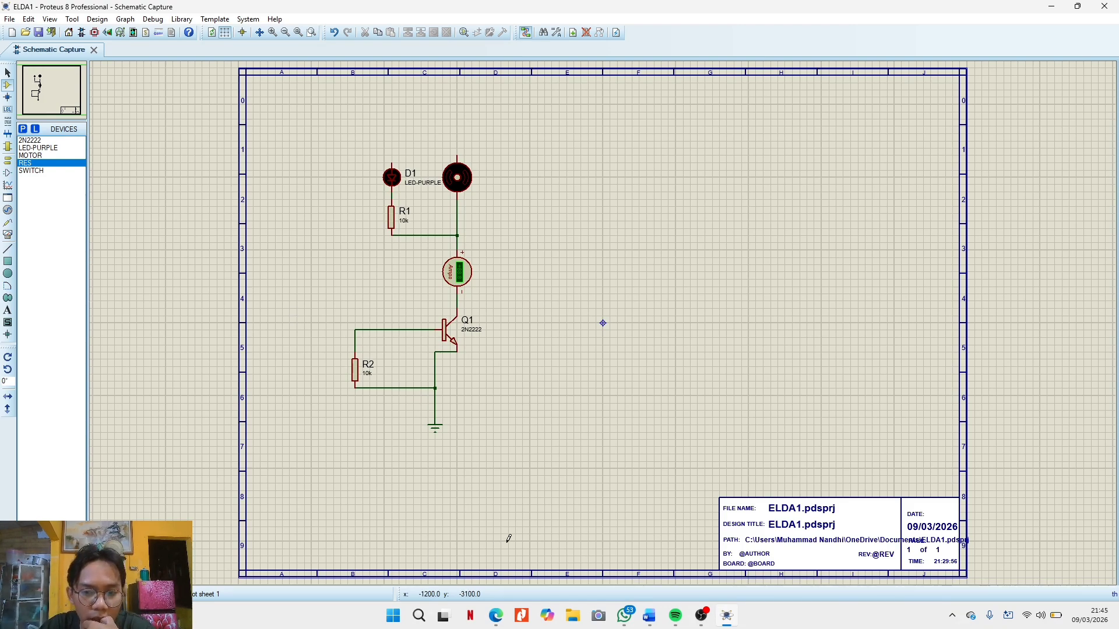
# Place a SWITCH left of Q1's base, connected to the junction above R2
pyautogui.click(41, 170)
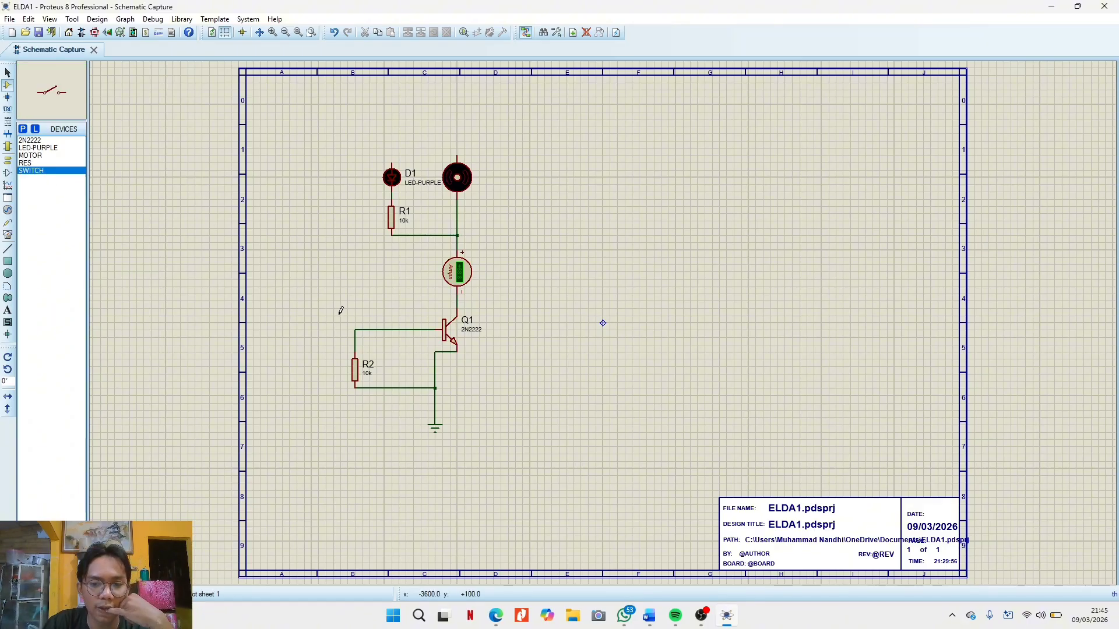
pyautogui.click(333, 299)
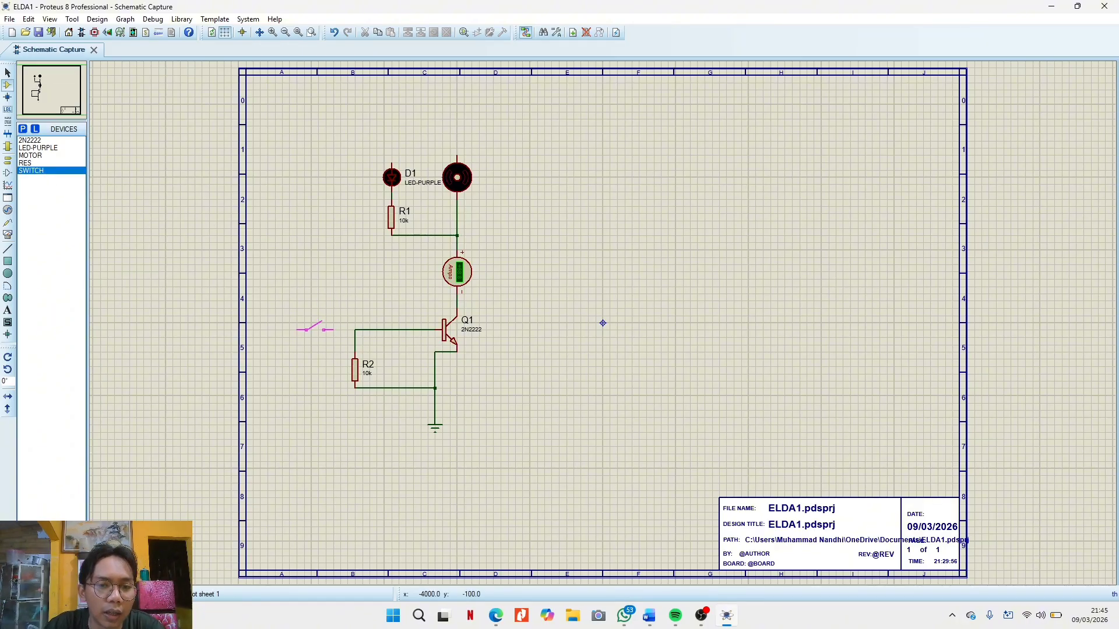
pyautogui.click(323, 329)
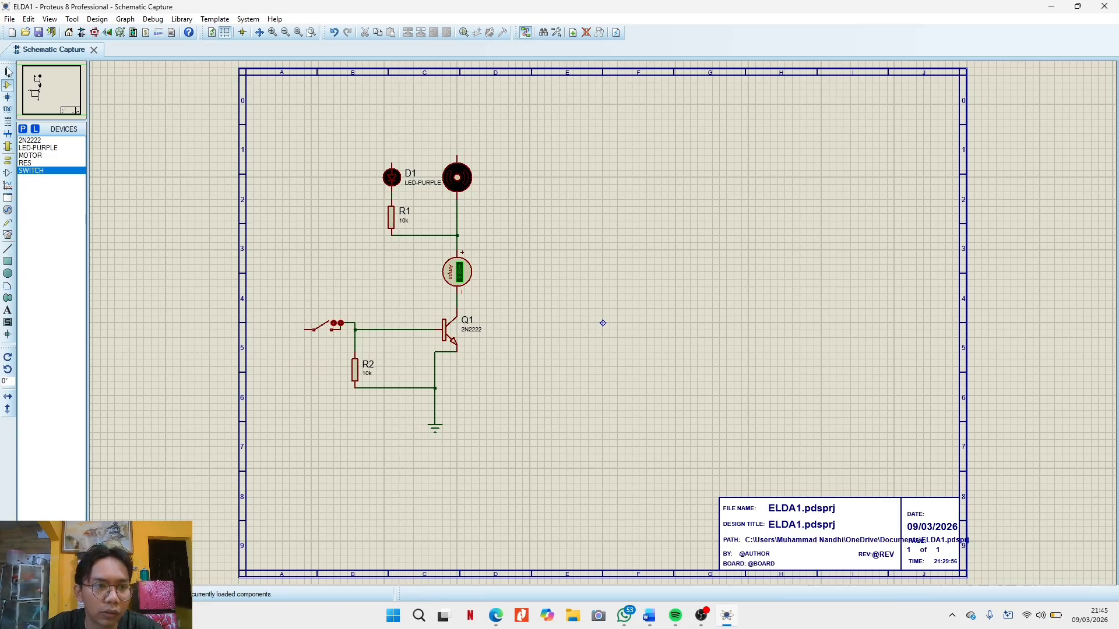
# Move the switch further left, away from the R2 junction, keeping its wire attached
pyautogui.click(8, 73)
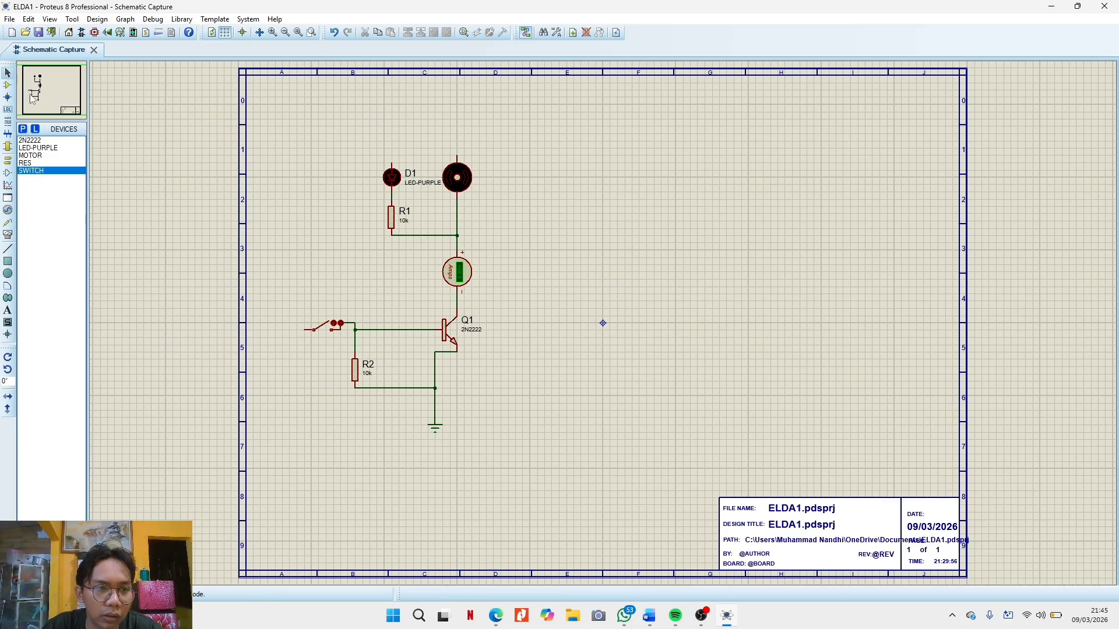
pyautogui.click(331, 330)
pyautogui.scroll(3, 333, 331)
pyautogui.scroll(-1, 603, 324)
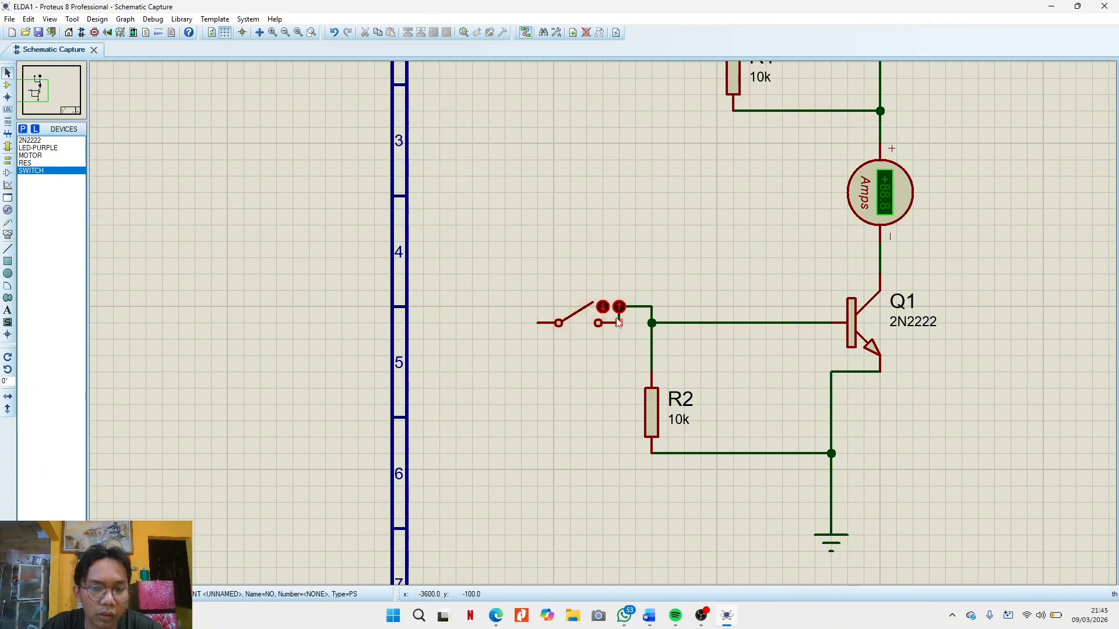
pyautogui.scroll(1, 619, 323)
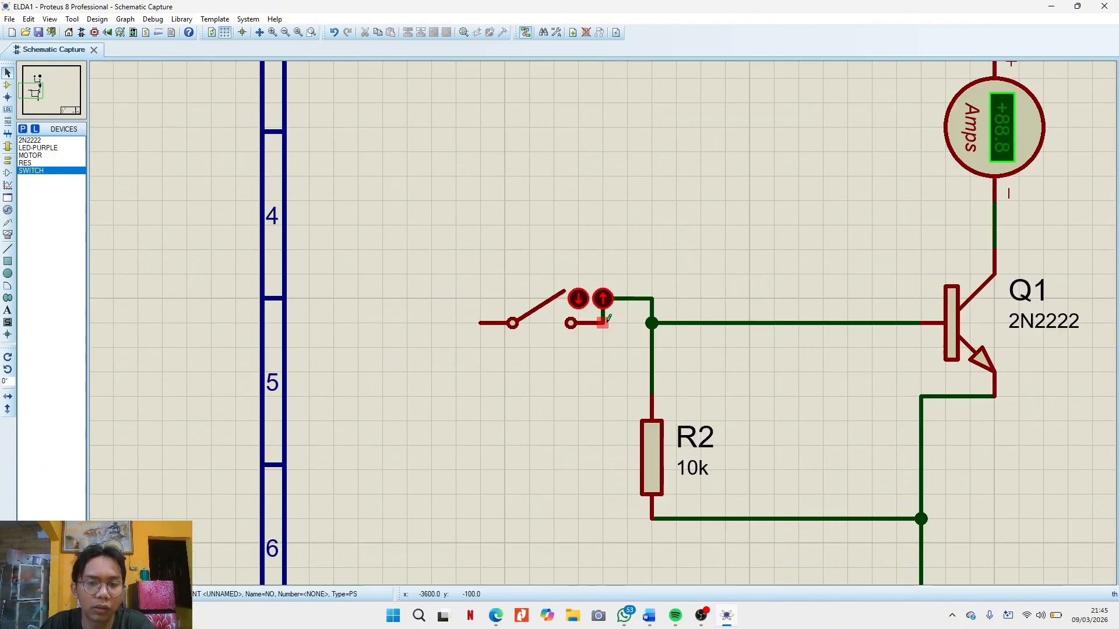
pyautogui.click(576, 327)
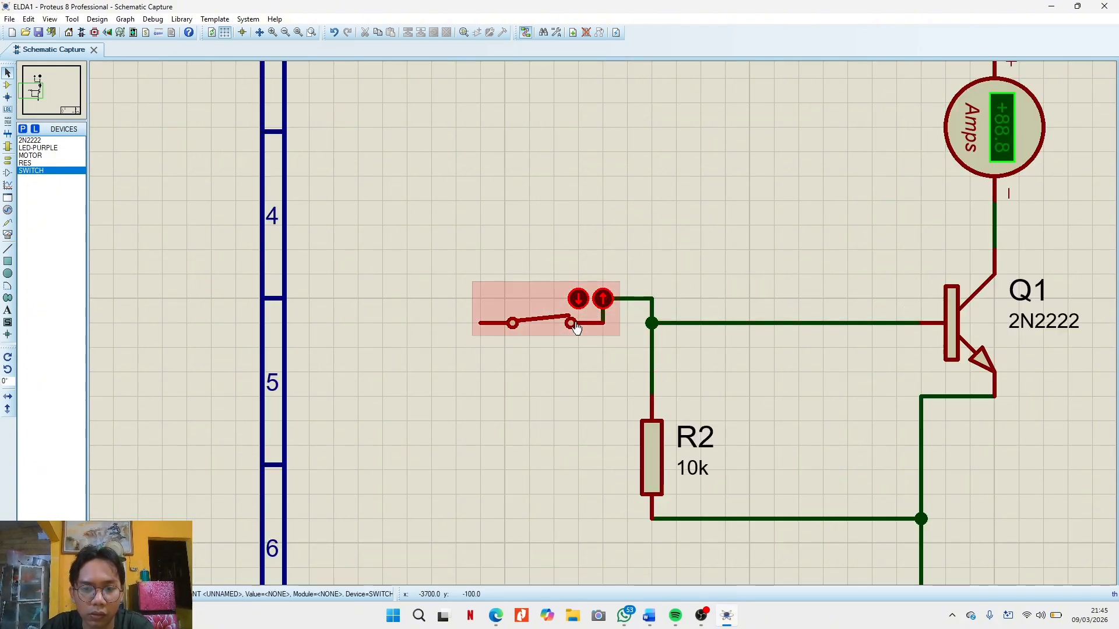
pyautogui.click(511, 324)
pyautogui.moveTo(481, 273); pyautogui.dragTo(618, 360)
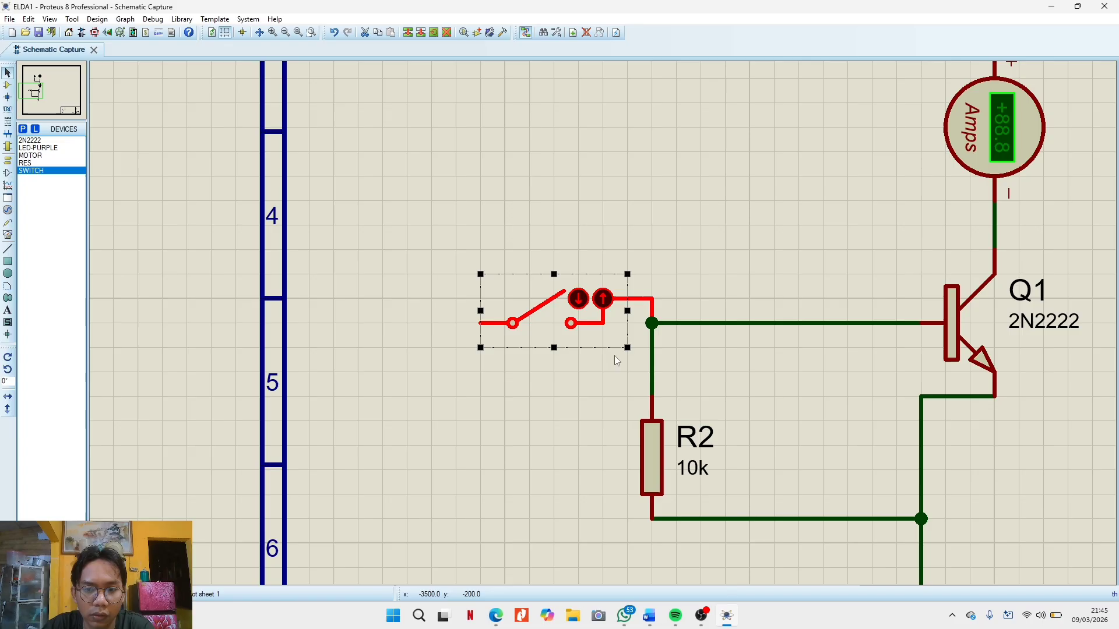
pyautogui.moveTo(569, 322); pyautogui.dragTo(471, 322)
# Straighten the wire between the switch and the R2 junction into one horizontal line
pyautogui.click(583, 309)
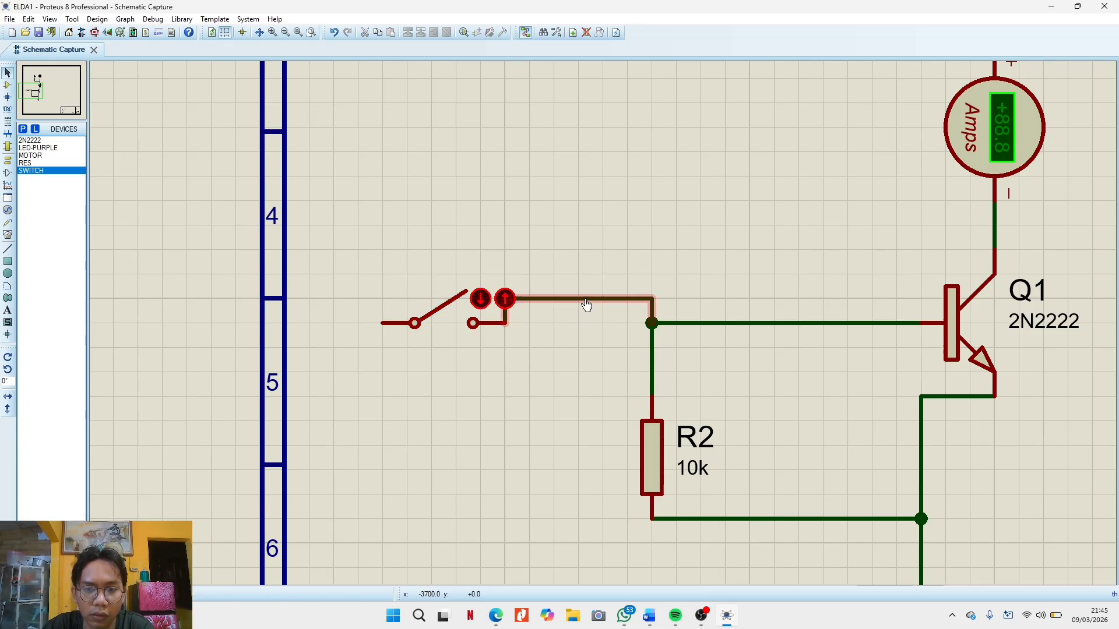
pyautogui.moveTo(578, 311); pyautogui.dragTo(568, 335)
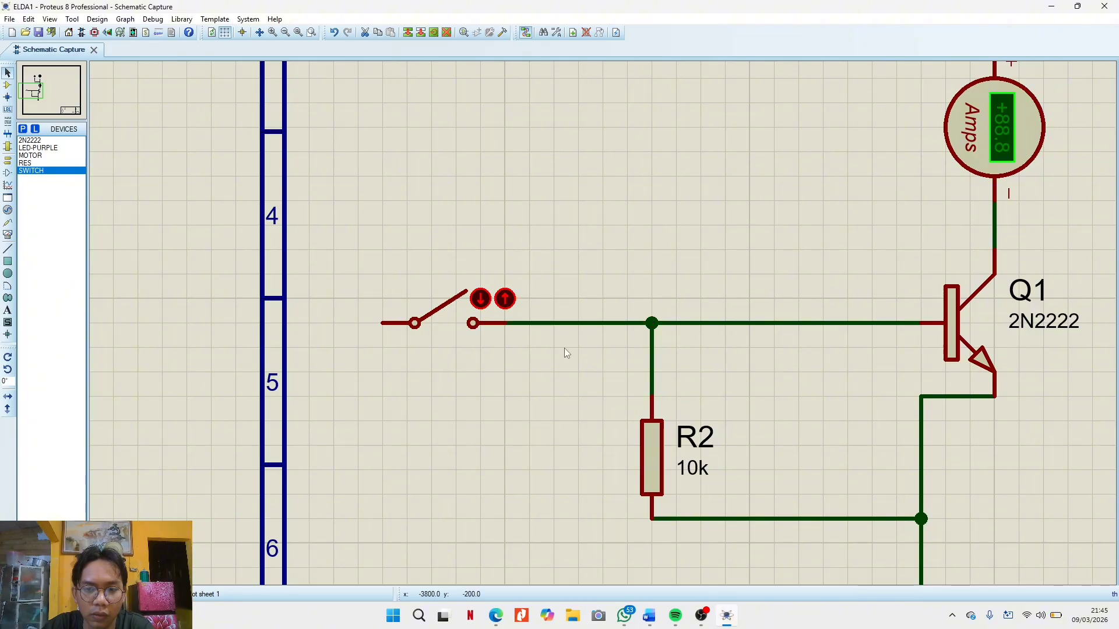
pyautogui.click(561, 331)
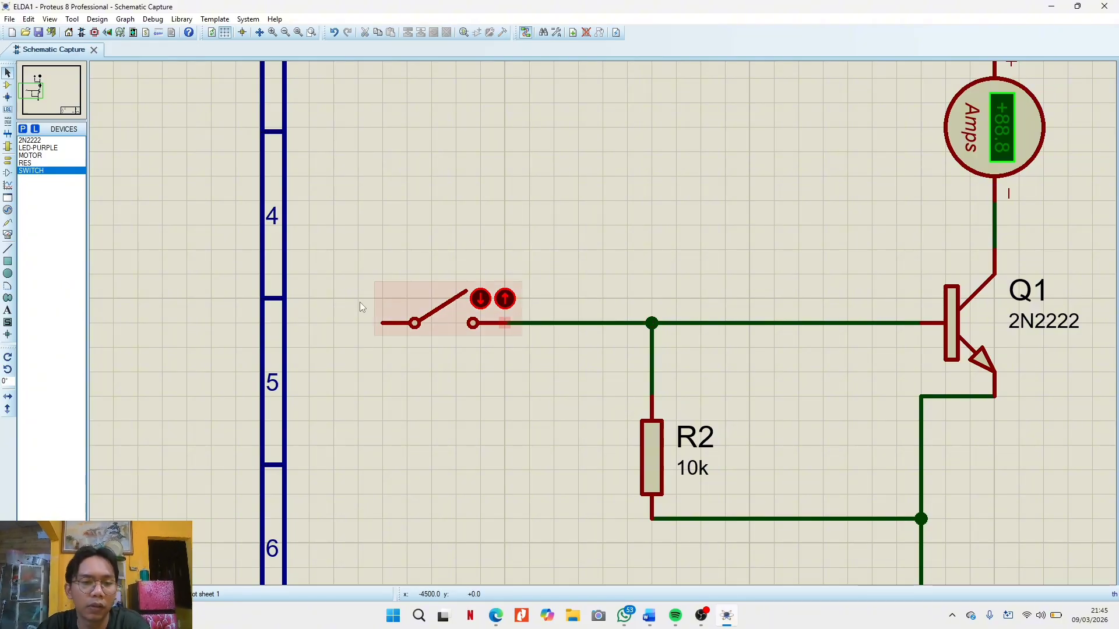
# Place a DC generator on the open terminal of the switch
pyautogui.click(8, 211)
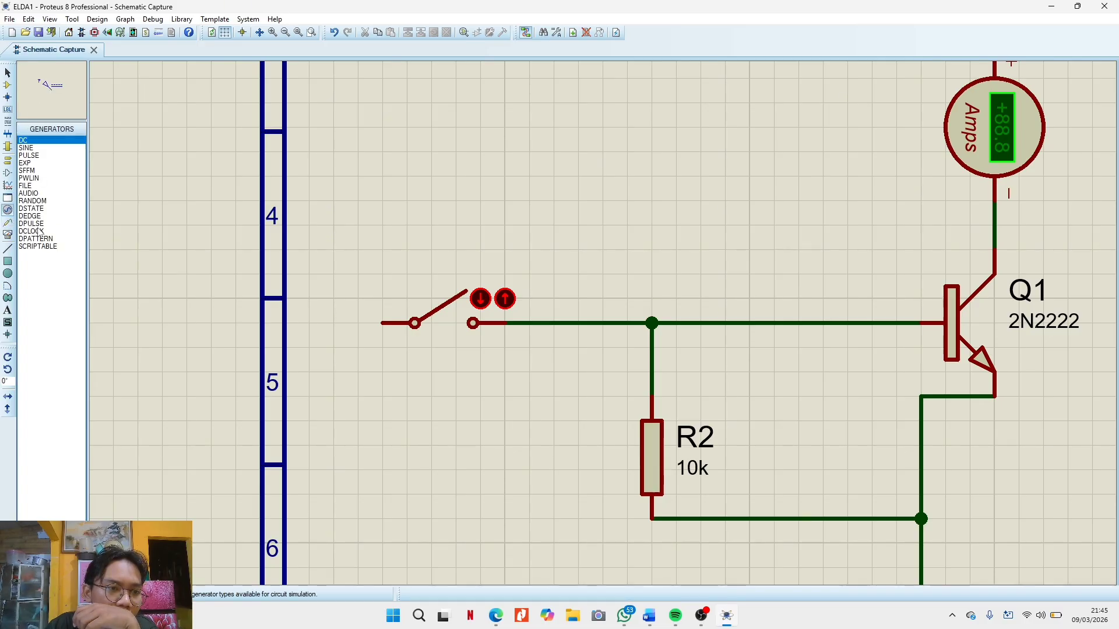
pyautogui.click(34, 224)
pyautogui.click(26, 209)
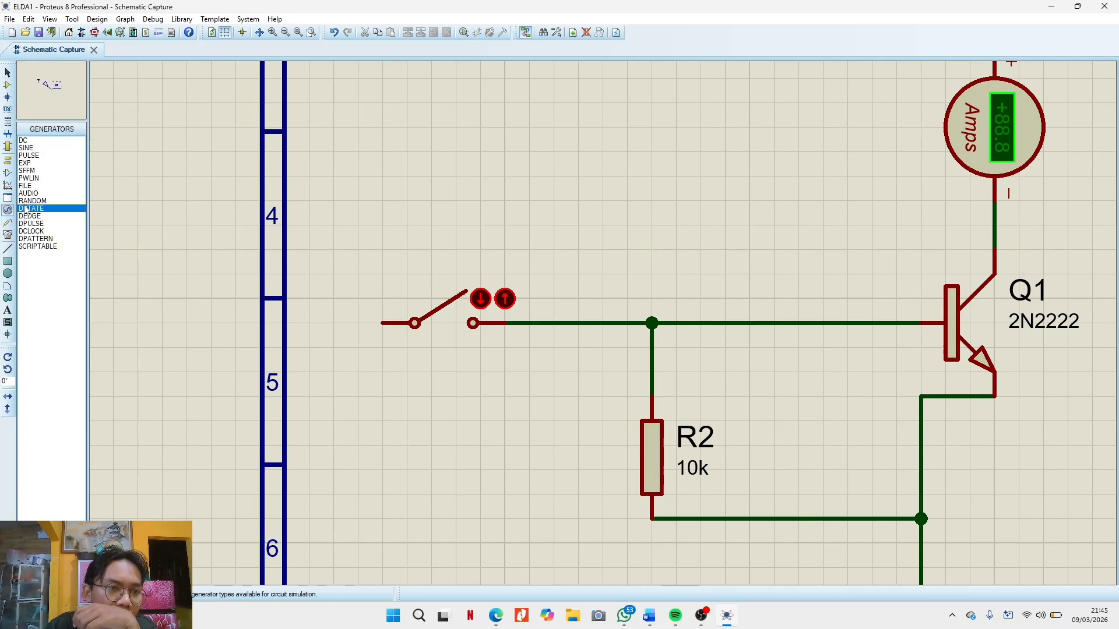
pyautogui.click(28, 171)
pyautogui.click(26, 148)
pyautogui.click(23, 140)
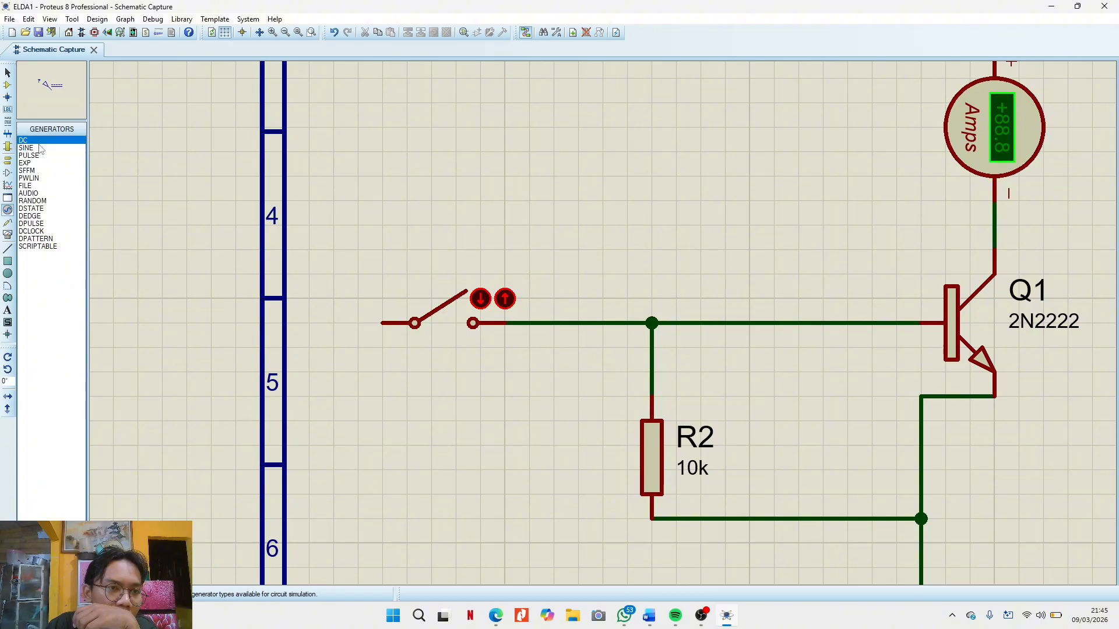
pyautogui.click(383, 323)
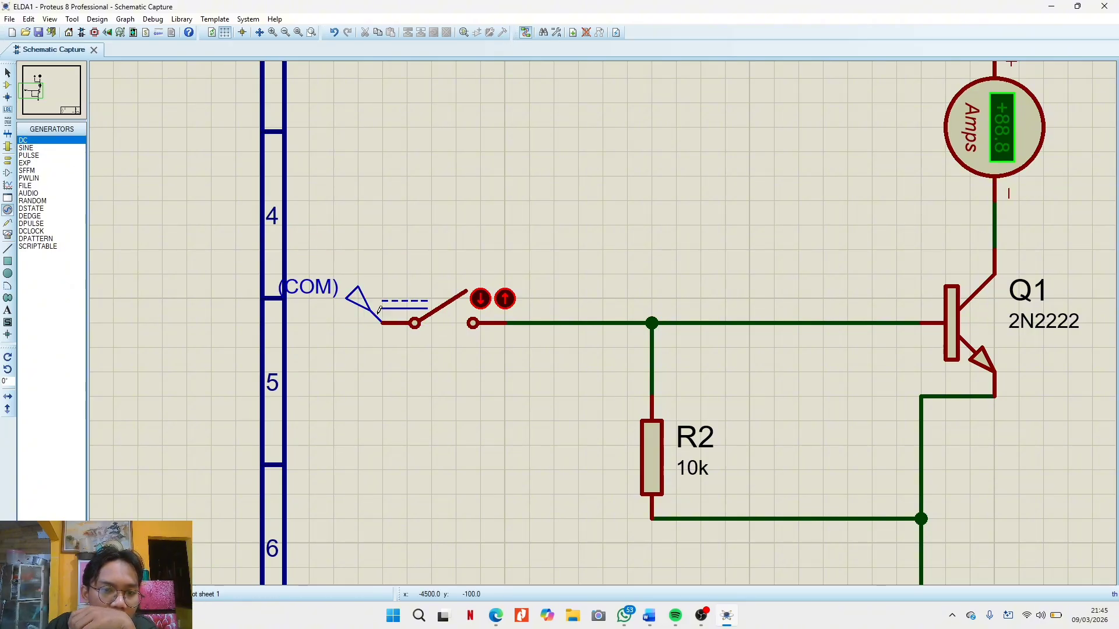
# Set the DC generator's voltage to 12 V
pyautogui.doubleClick(367, 317)
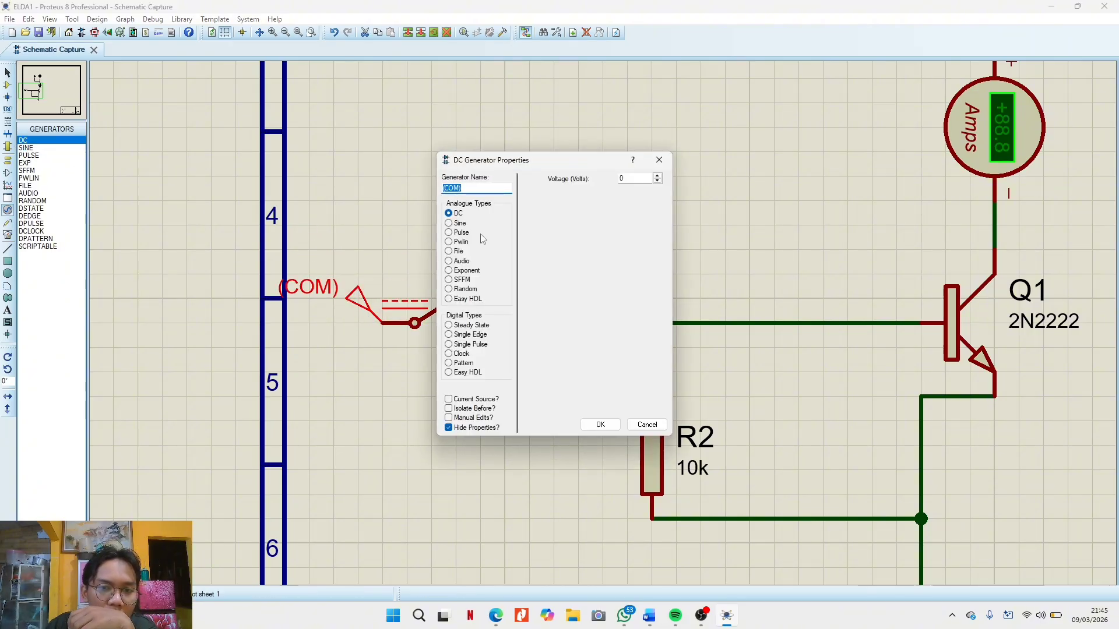
pyautogui.click(620, 180)
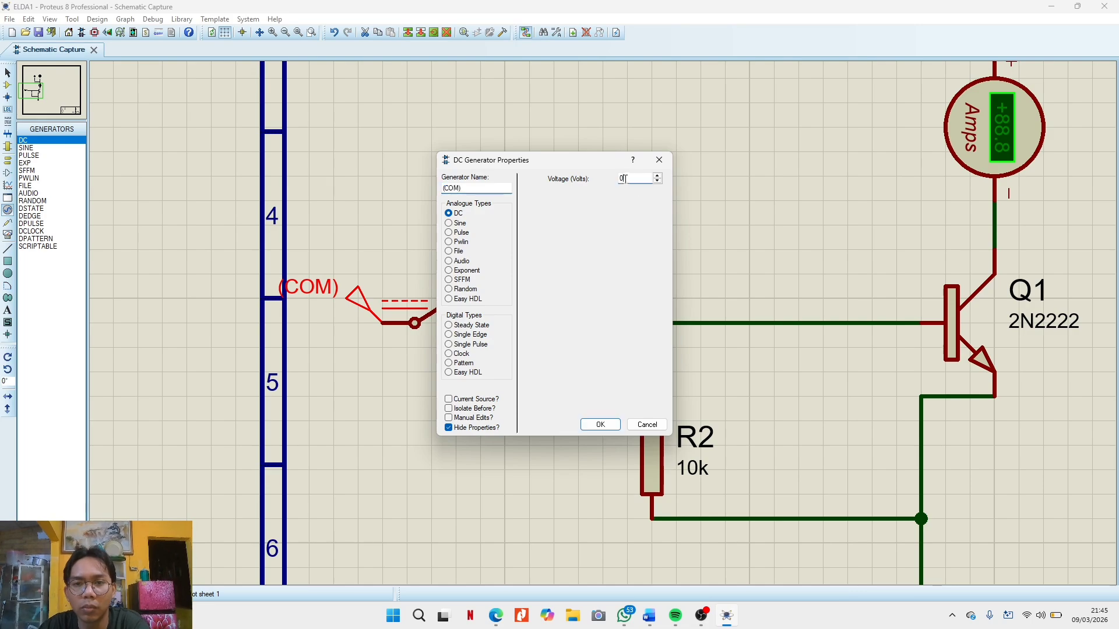
pyautogui.write('12')
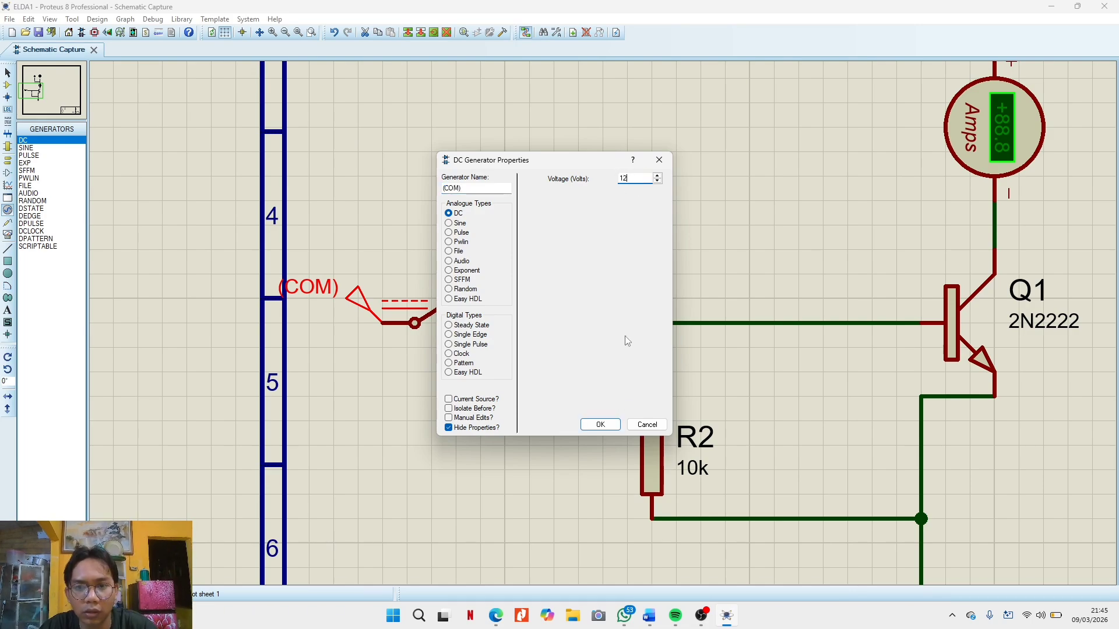
pyautogui.click(601, 424)
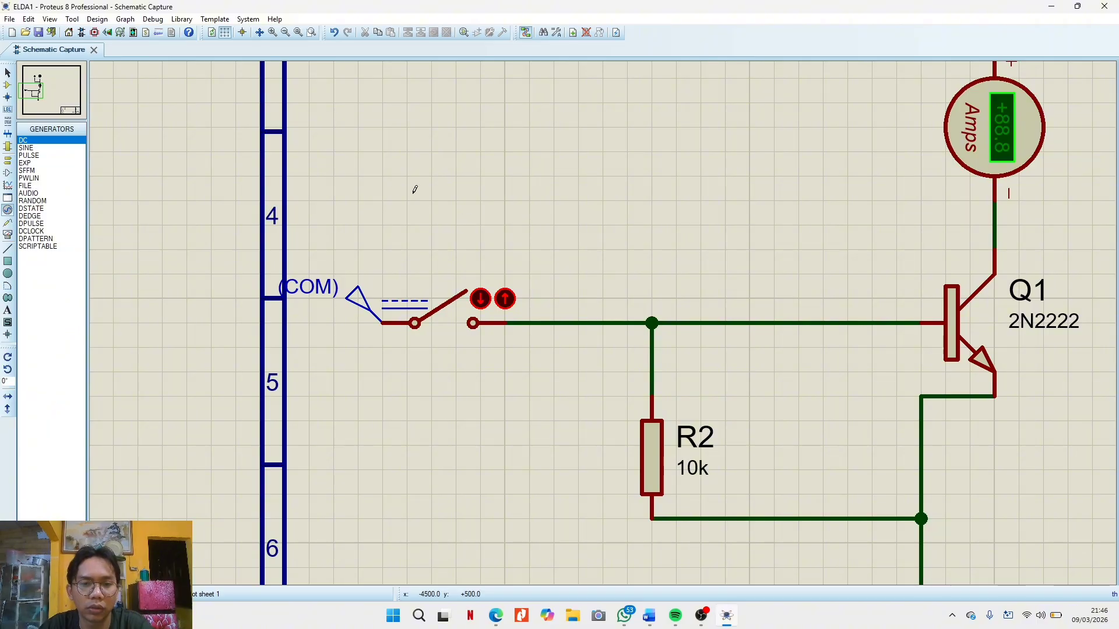
# Wire the motor's upper terminal to the upper terminal of the purple LED D1
pyautogui.scroll(-2, 602, 317)
pyautogui.click(712, 118)
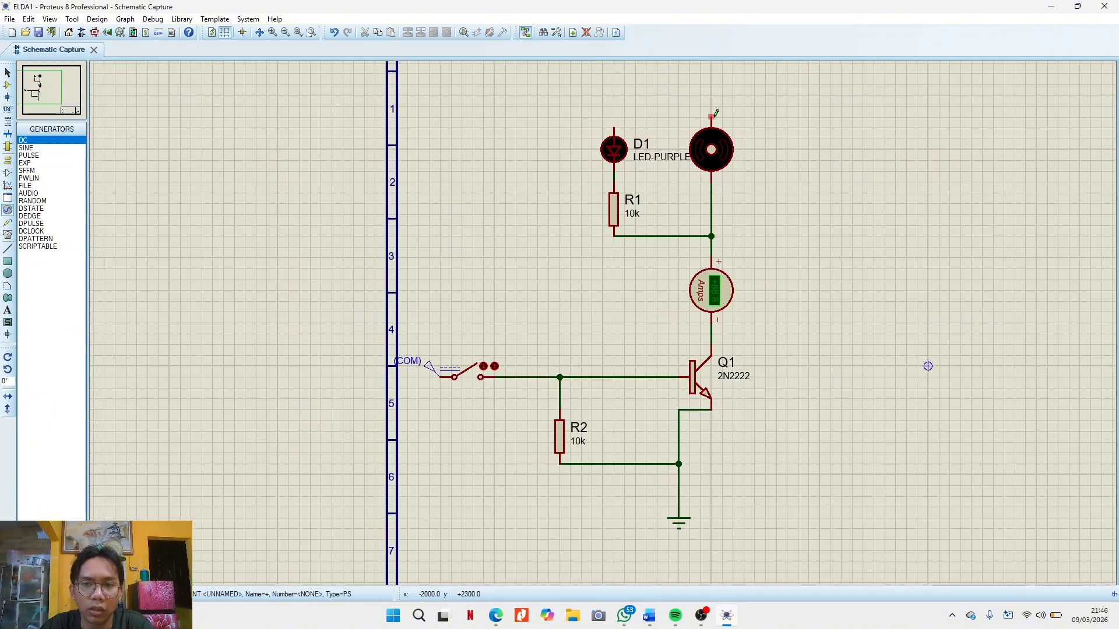
pyautogui.click(616, 120)
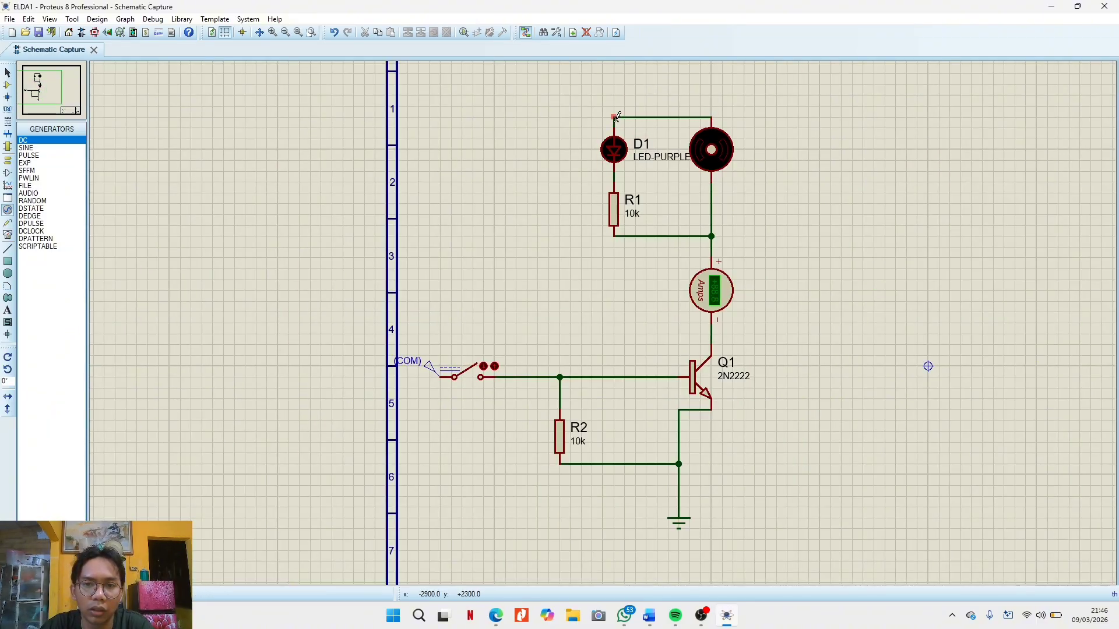
pyautogui.click(613, 115)
pyautogui.moveTo(629, 83); pyautogui.dragTo(570, 127)
pyautogui.press('Delete')
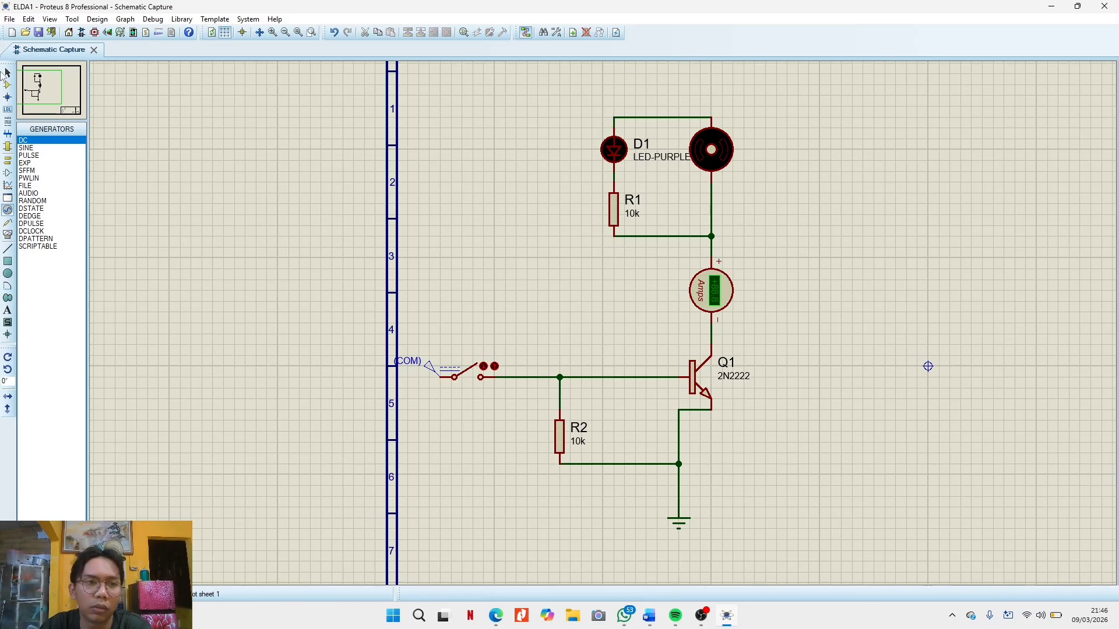
pyautogui.doubleClick(630, 118)
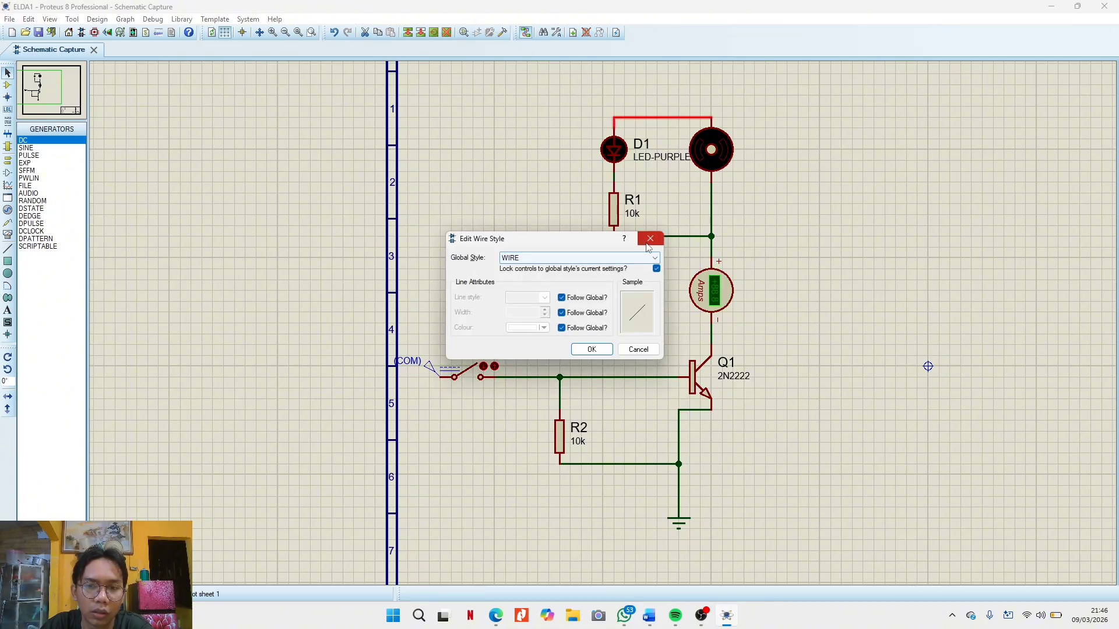
pyautogui.click(650, 238)
# Wire the junction of the DC generator and the switch to the node above LED D1
pyautogui.click(442, 375)
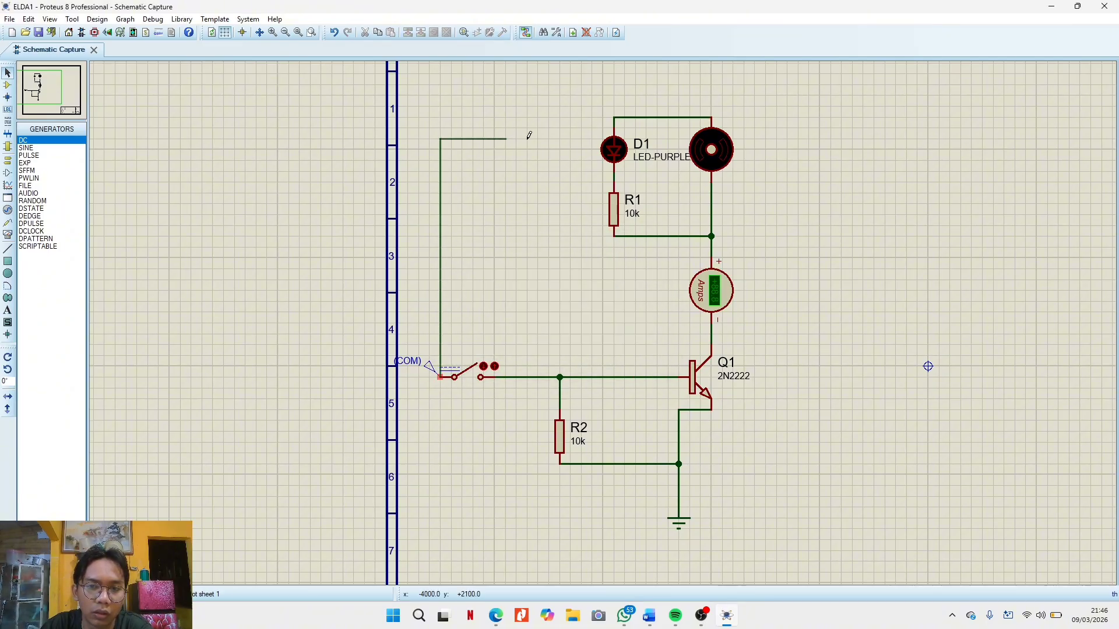
pyautogui.click(614, 118)
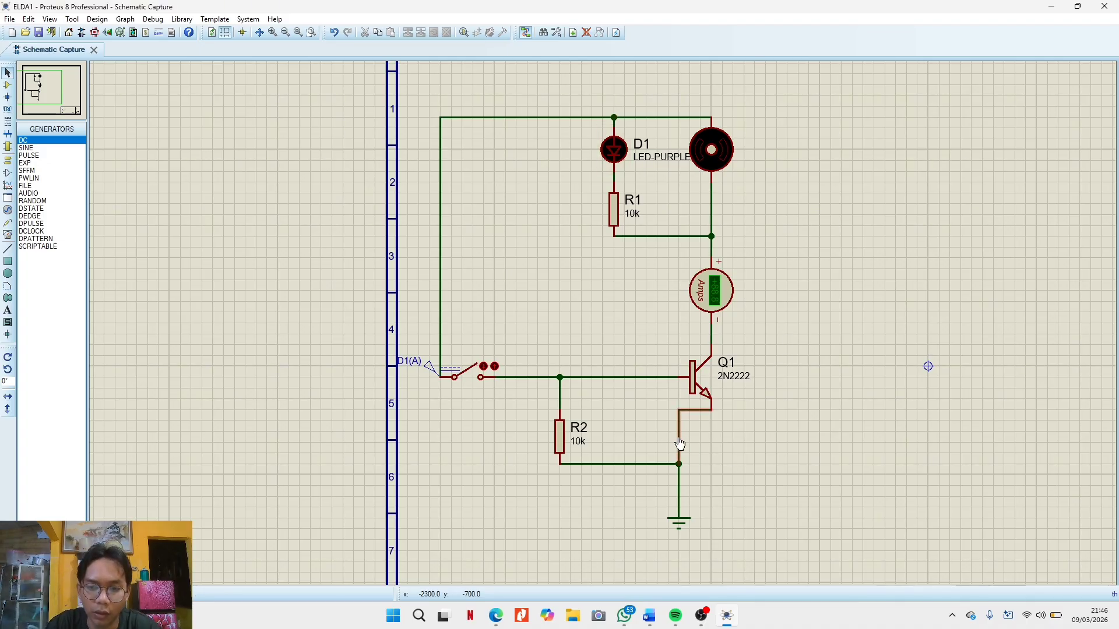
# Reroute Q1's emitter wire so it runs straight down before turning left to the ground junction
pyautogui.click(679, 437)
pyautogui.moveTo(678, 440); pyautogui.dragTo(711, 439)
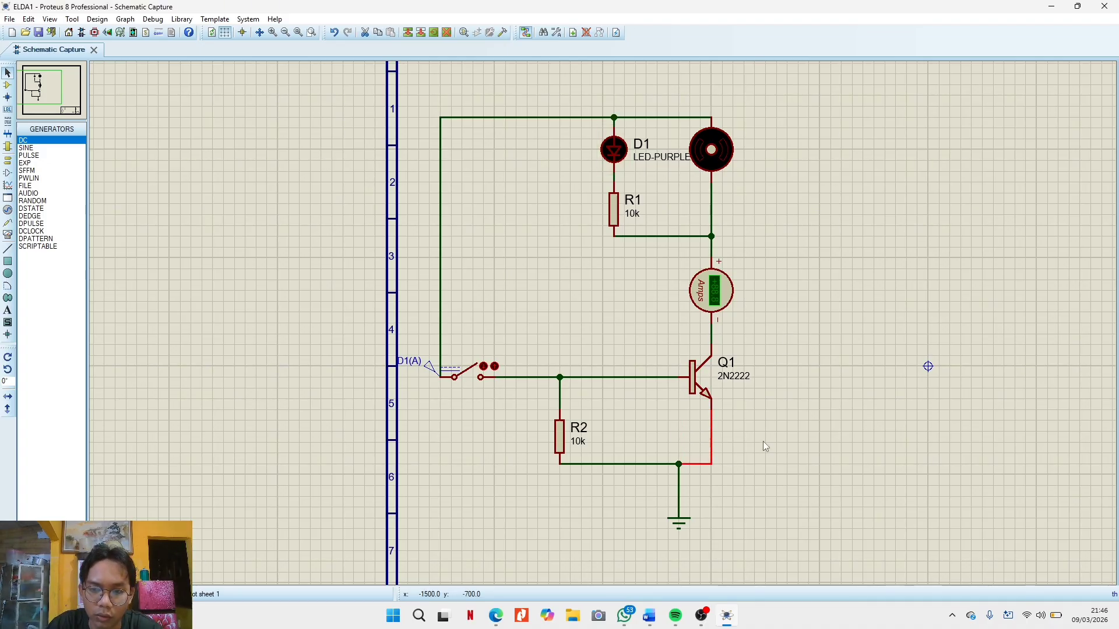
pyautogui.click(764, 442)
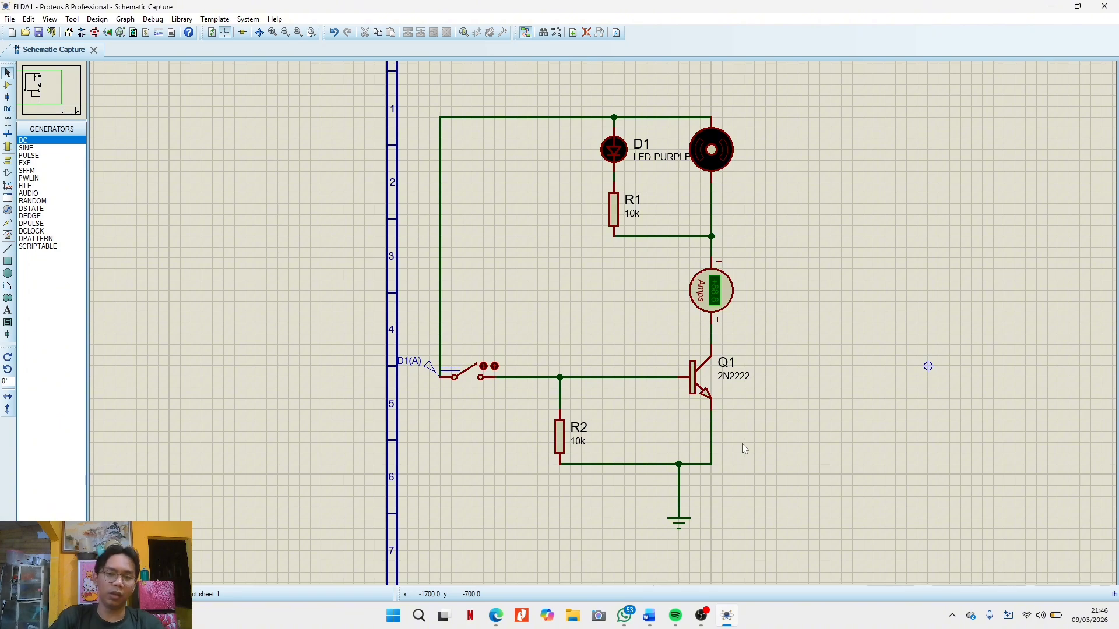
# Set resistor R1's value to 220
pyautogui.doubleClick(631, 214)
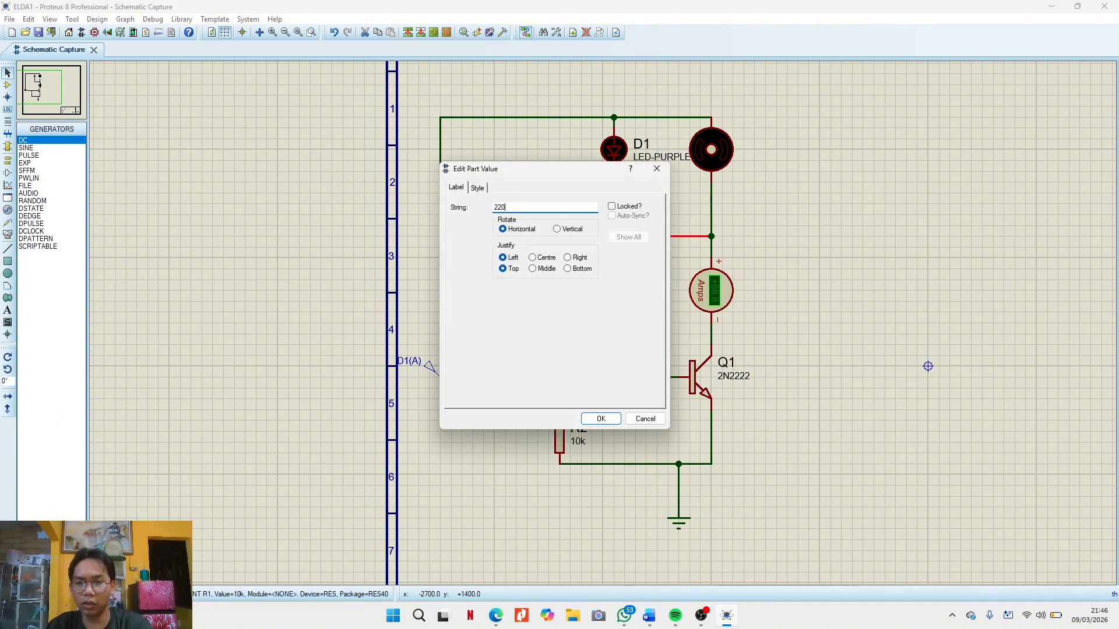
pyautogui.click(601, 420)
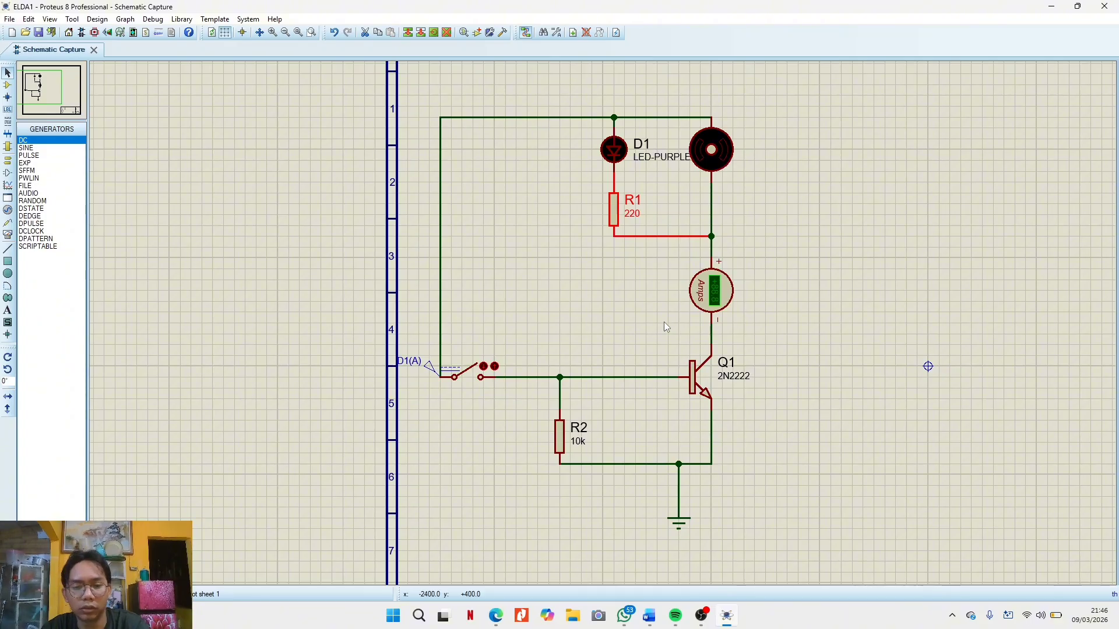
# Move the whole circuit to the right, away from the sheet's left border
pyautogui.moveTo(787, 85); pyautogui.dragTo(705, 469)
pyautogui.click(639, 439)
pyautogui.scroll(1, 639, 439)
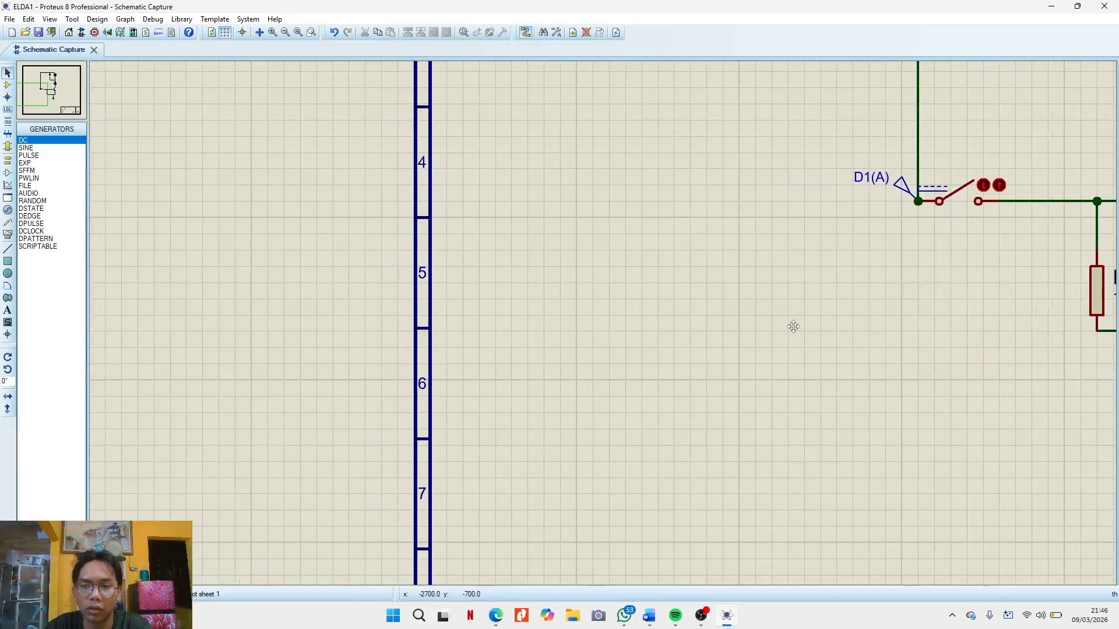
pyautogui.scroll(-2, 538, 359)
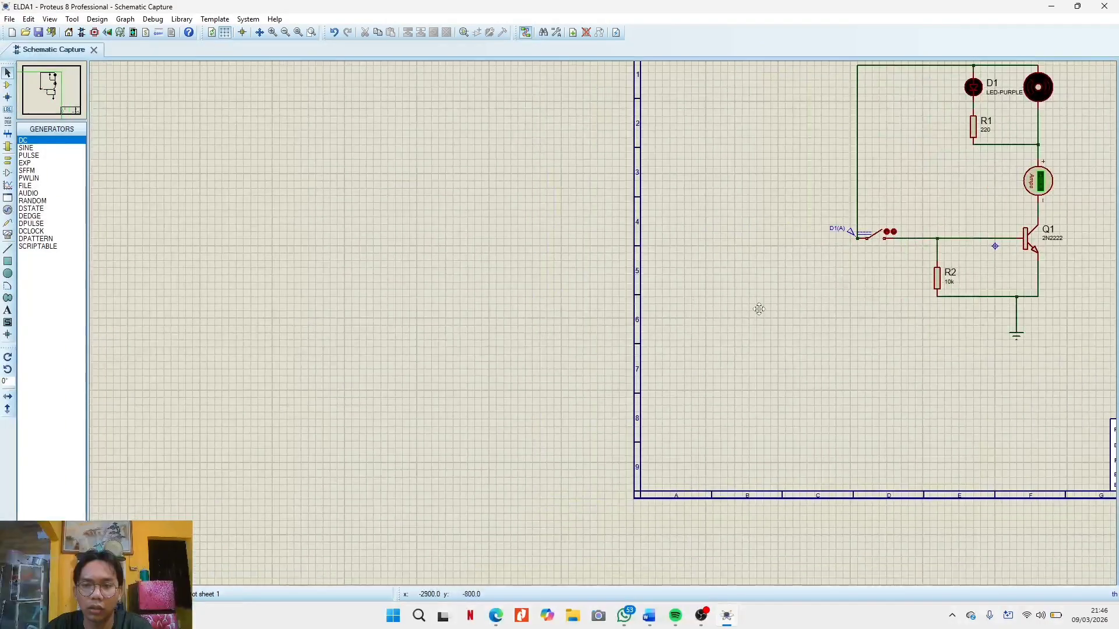
pyautogui.scroll(1, 995, 210)
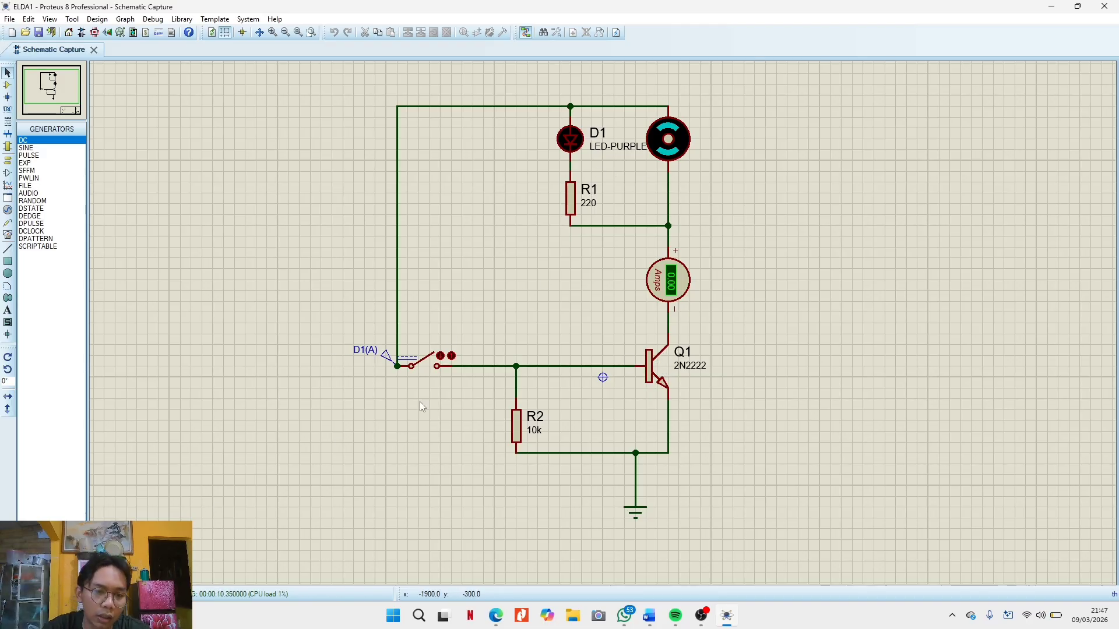
# Close the switch in the running simulation to power the motor and LED through Q1
pyautogui.click(439, 356)
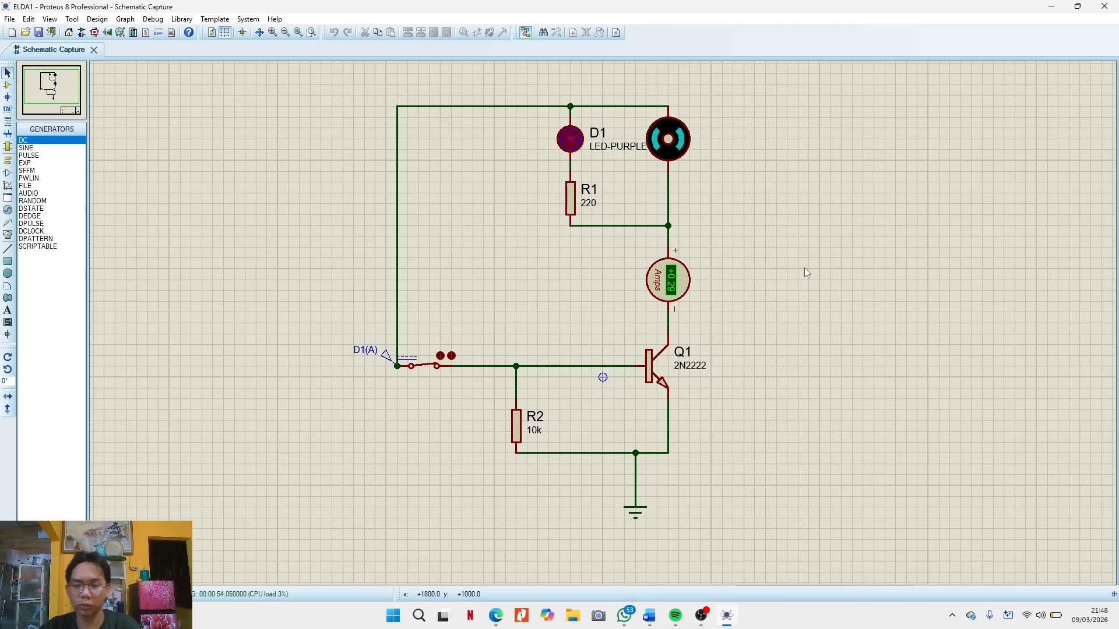
pyautogui.click(702, 616)
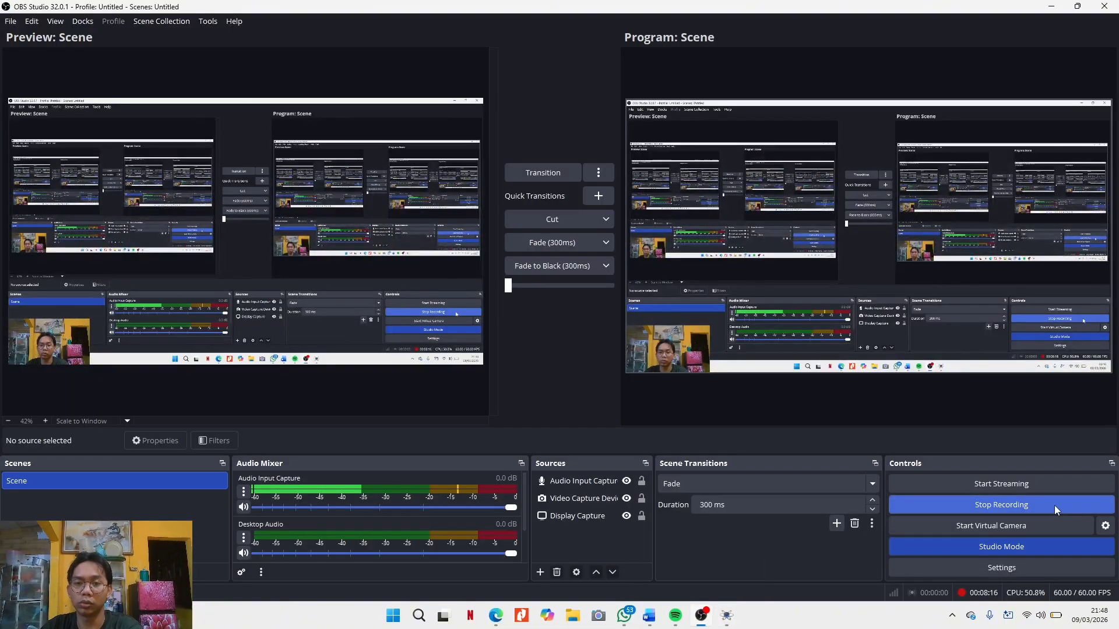
pyautogui.click(1054, 506)
pyautogui.click(591, 316)
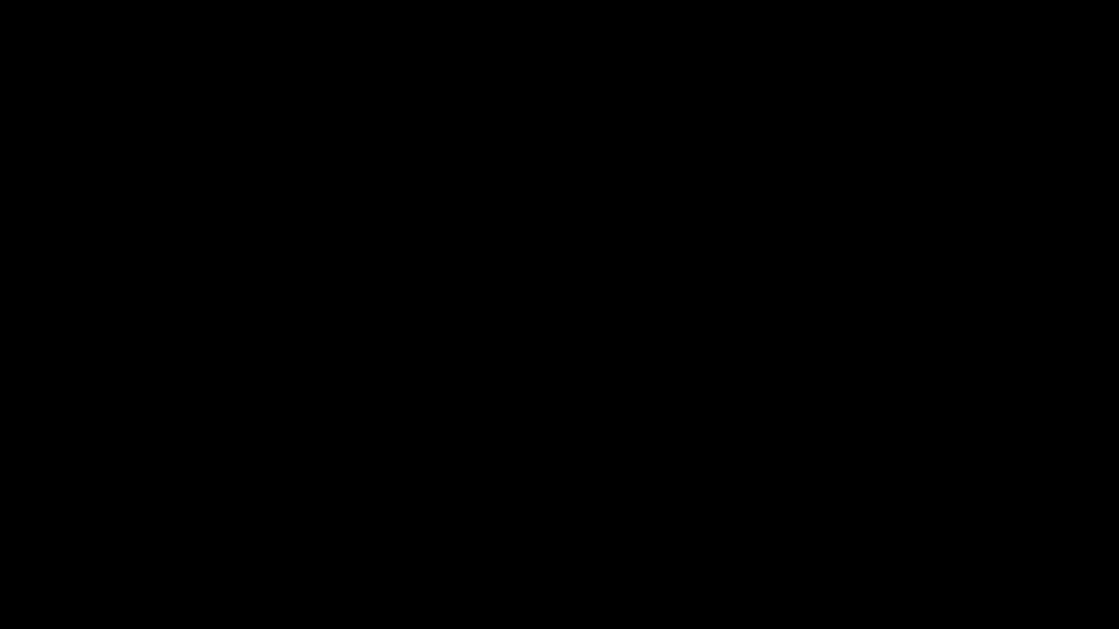